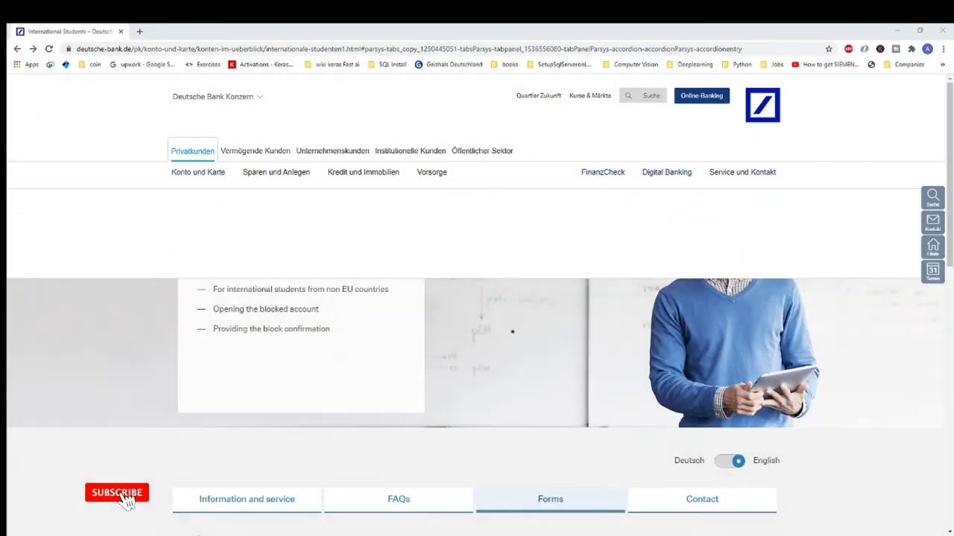
Scroll down the Deutsche Bank international students page to the Forms section
scroll(477, 298, down, 3)
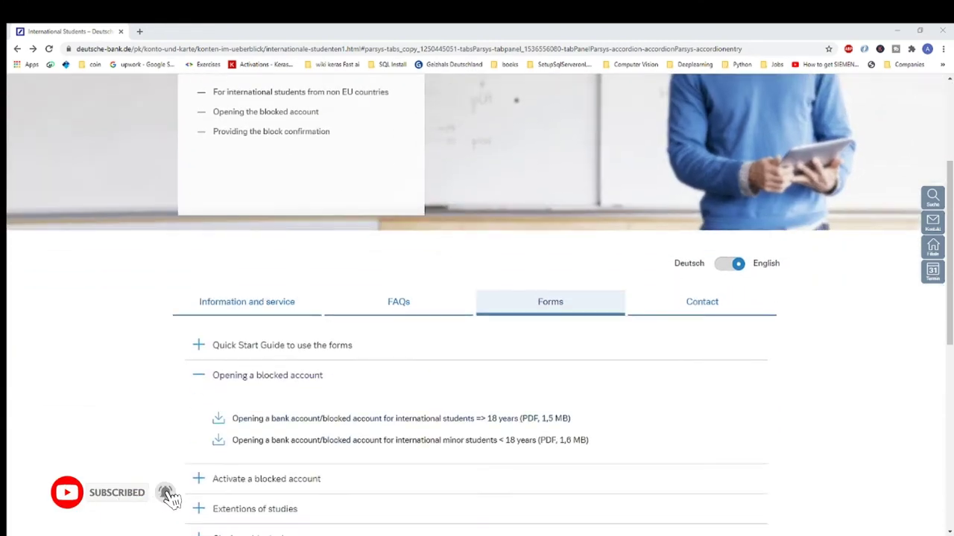
scroll(477, 298, down, 1)
scroll(477, 298, down, 1)
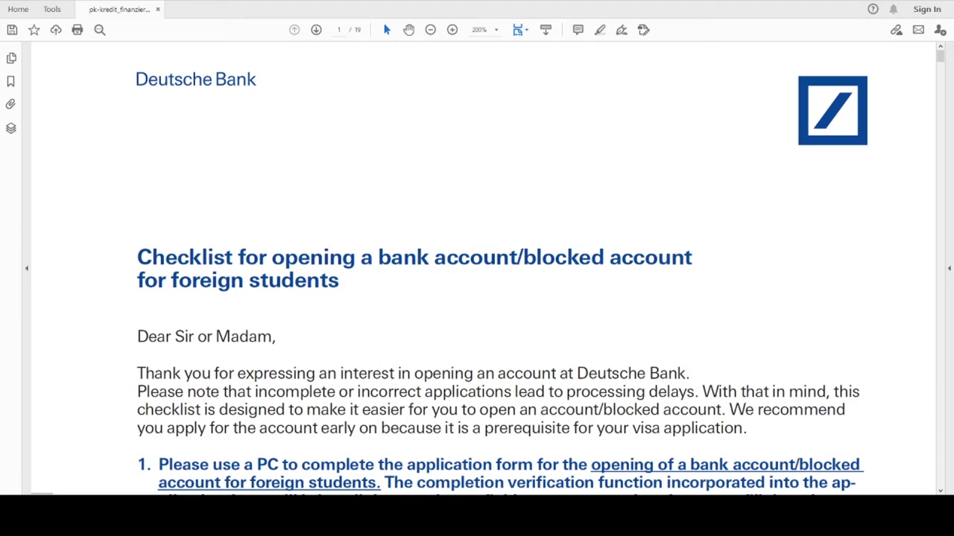
Scroll through the checklist pages toward the Guidance notes and the application form
scroll(402, 235, down, 5)
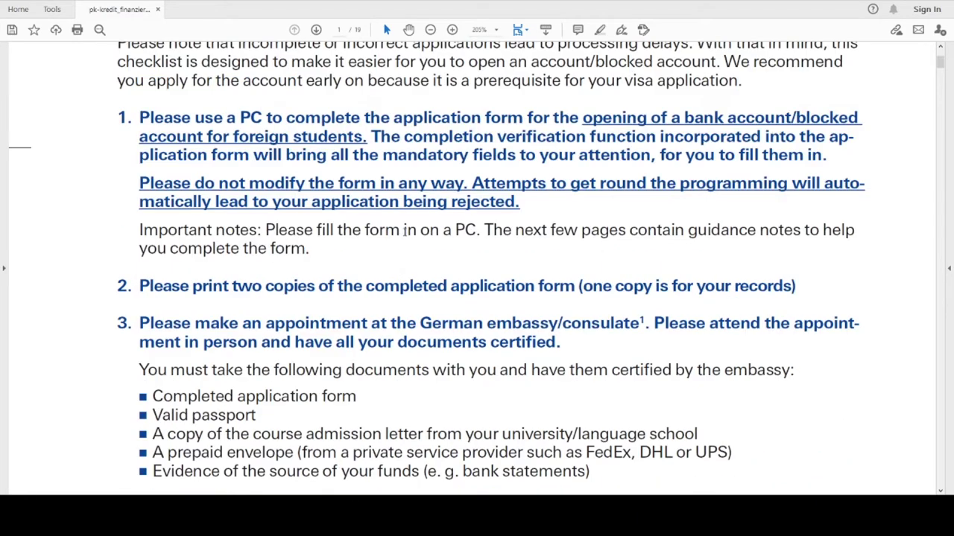
scroll(402, 235, down, 3)
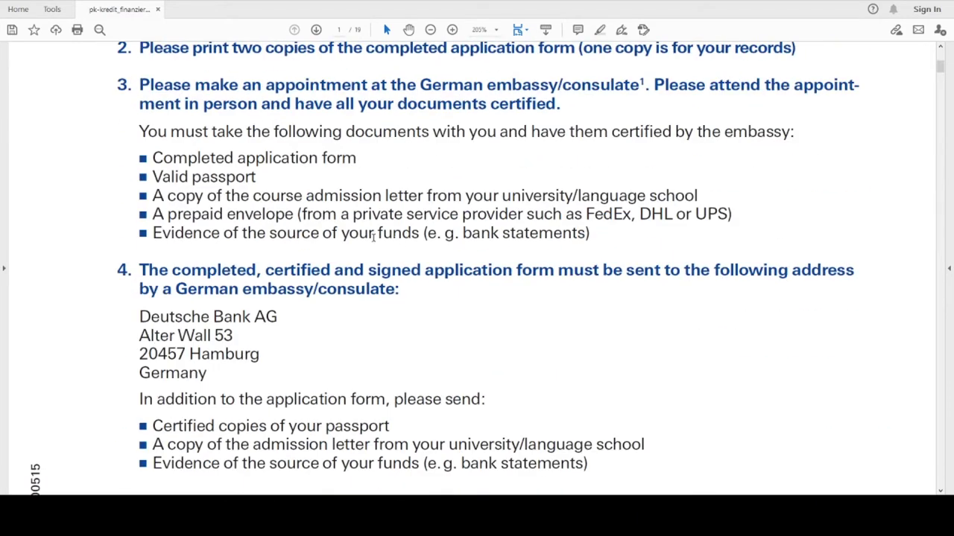
scroll(374, 237, down, 3)
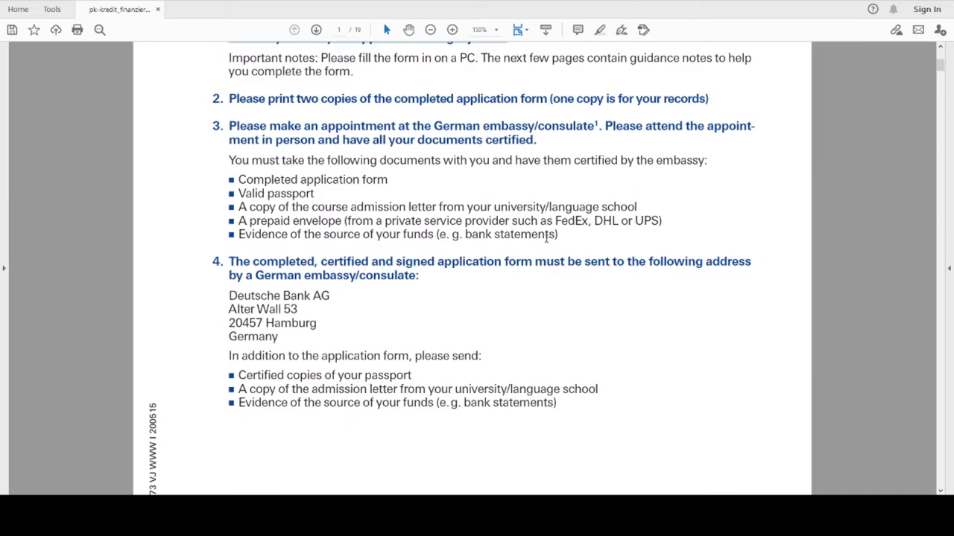
scroll(406, 315, down, 3)
scroll(406, 314, down, 15)
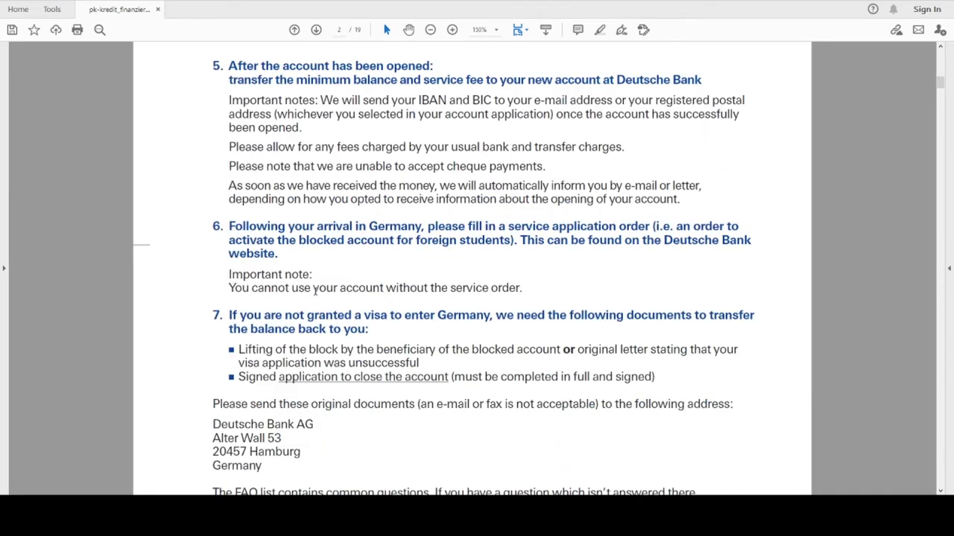
scroll(503, 325, down, 4)
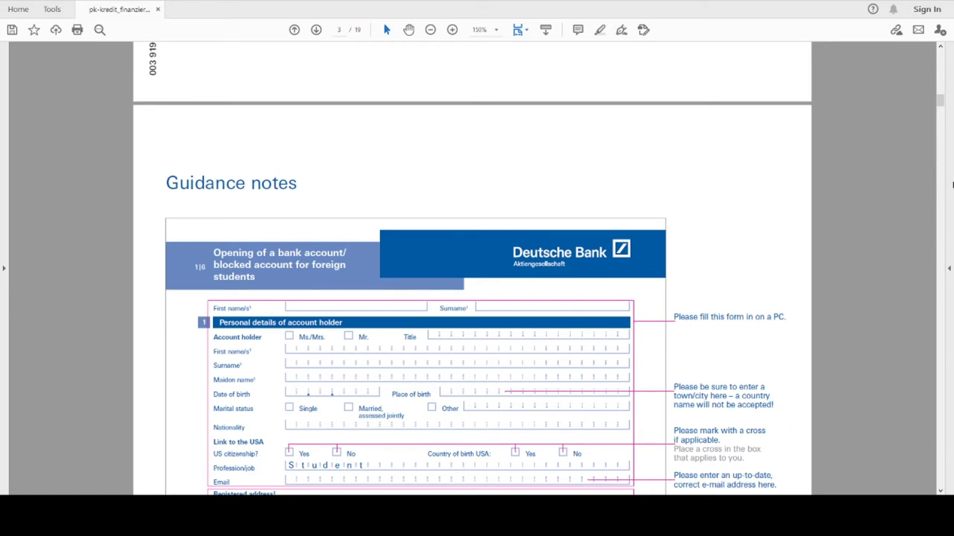
click(339, 30)
On page 9, tick Mr. and enter the holder's first name and surname
text(9)
key(Return)
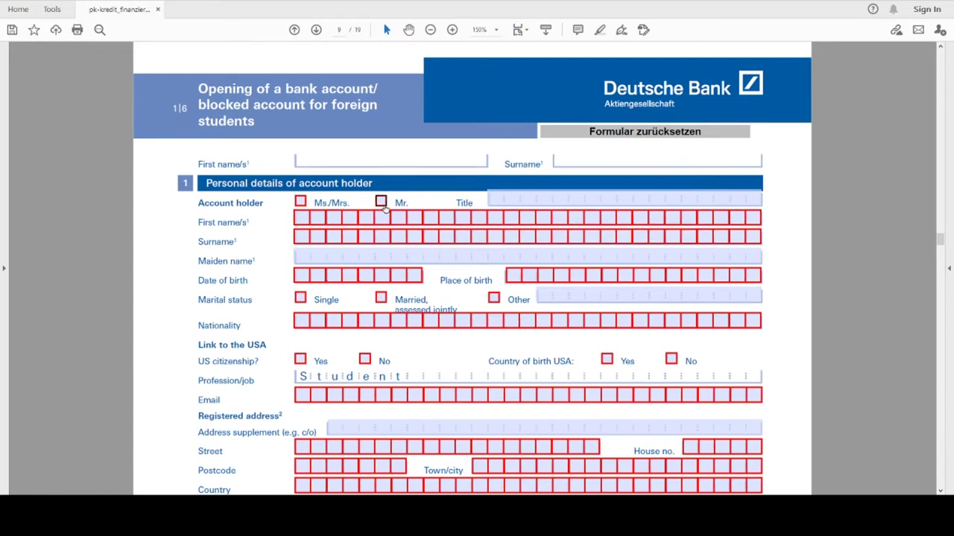
click(382, 205)
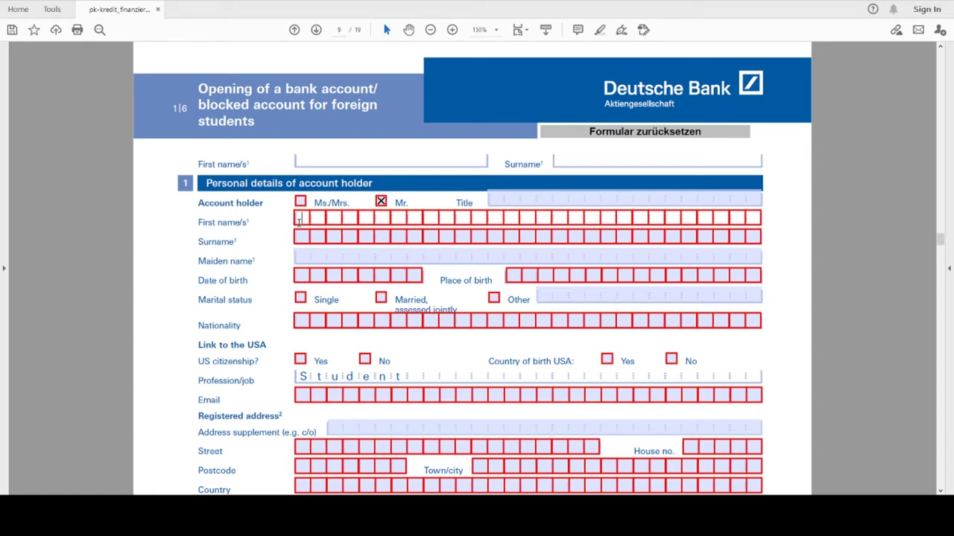
key(Tab)
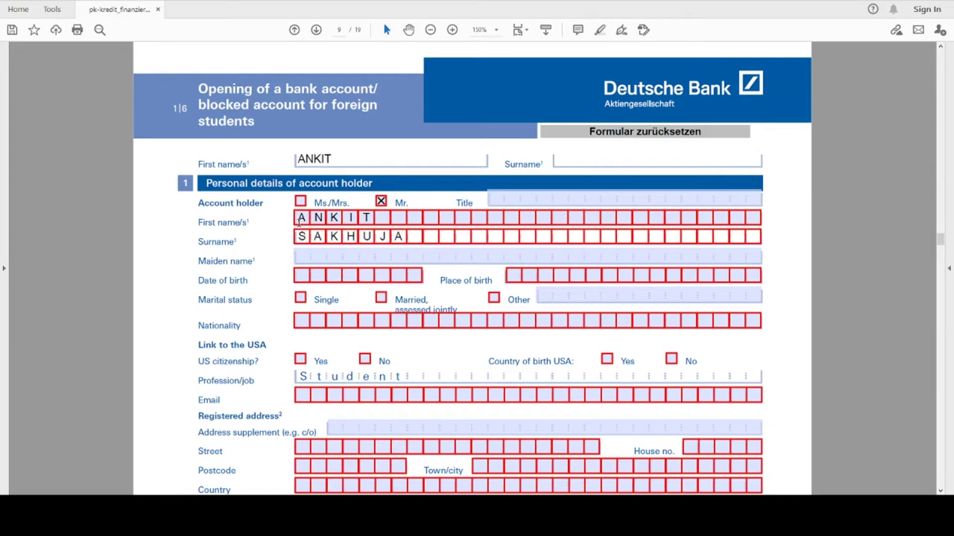
Set the date of birth to 1 February 2000 using the calendar picker
click(303, 275)
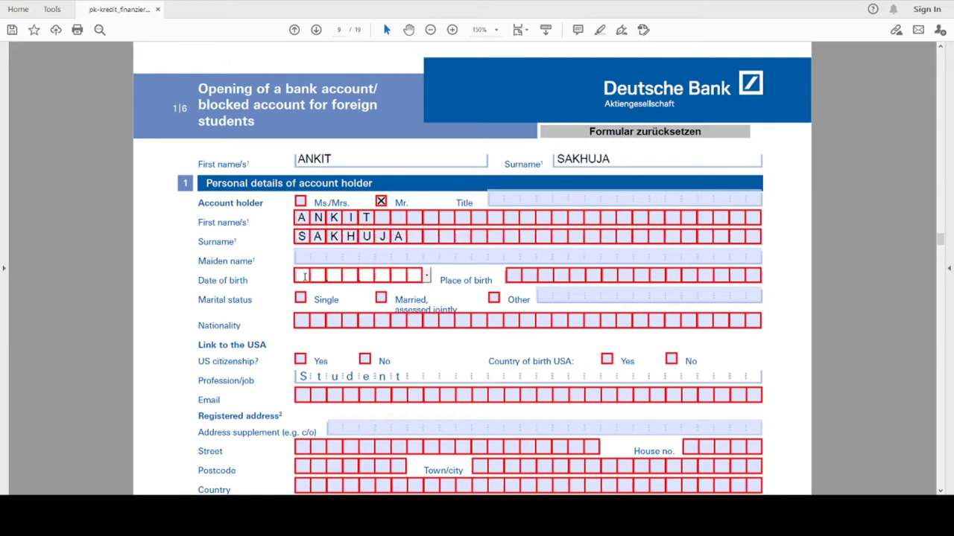
click(426, 275)
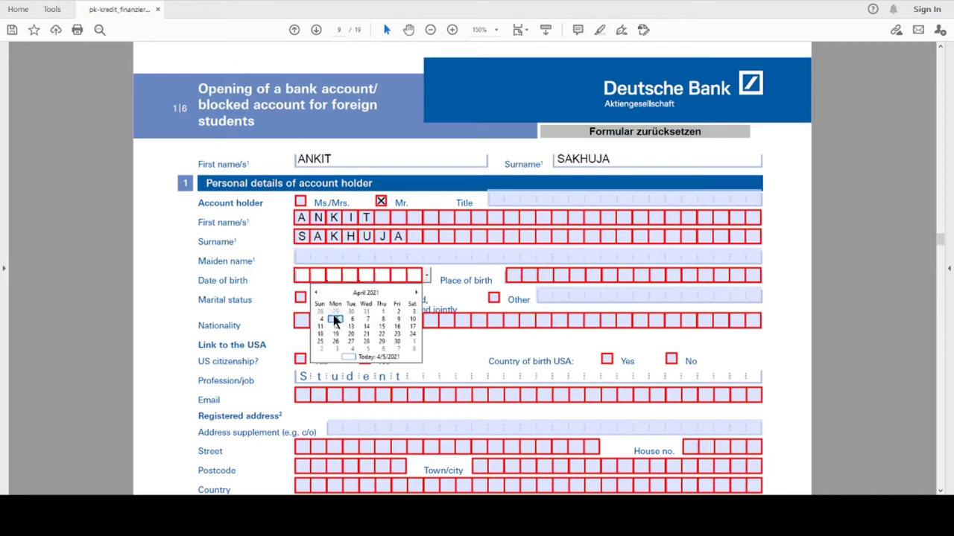
click(366, 292)
click(364, 293)
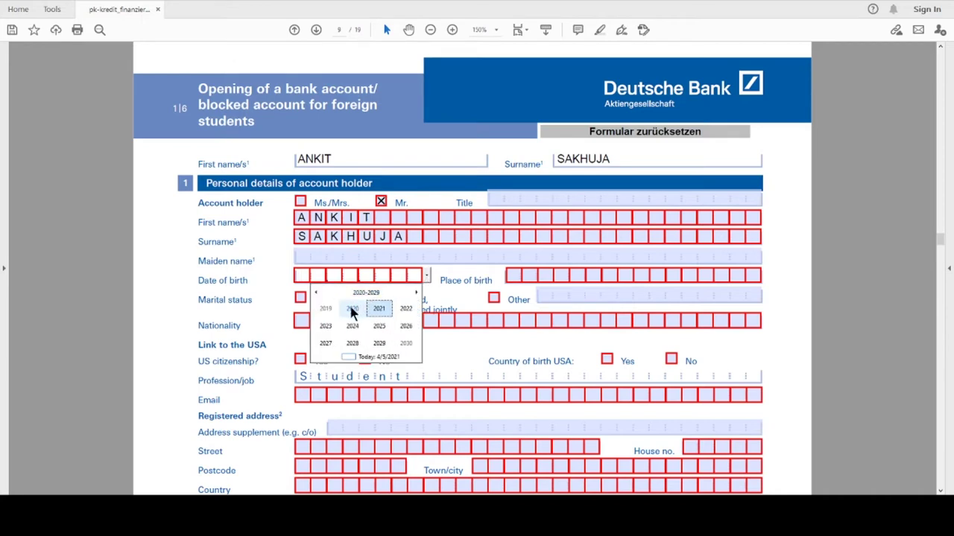
click(353, 313)
click(358, 292)
scroll(347, 304, up, 2)
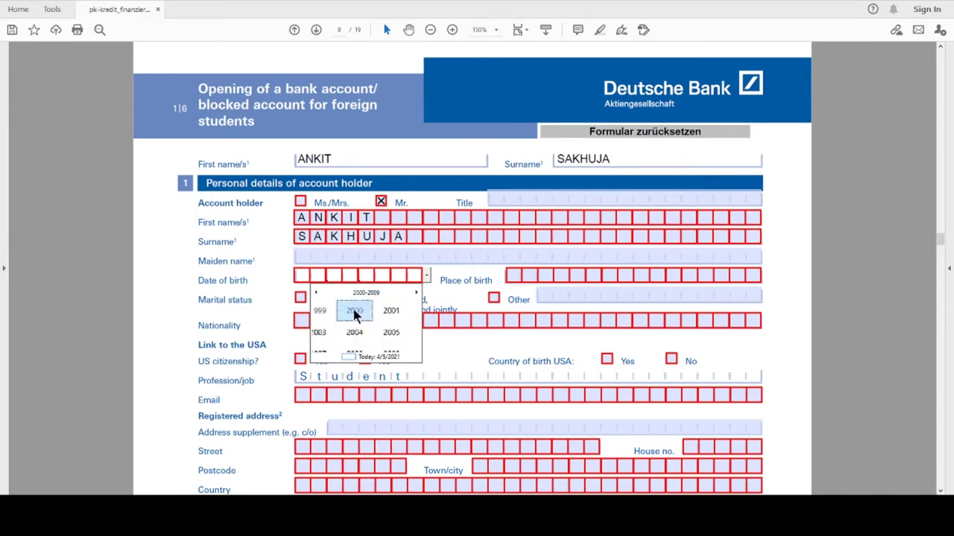
click(354, 313)
click(354, 314)
click(354, 315)
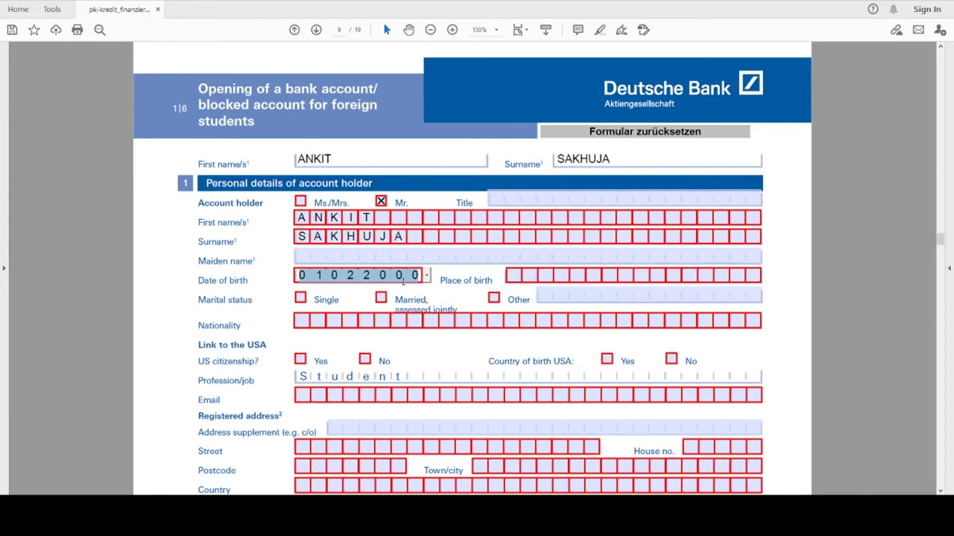
Enter place of birth DELHI, mark Single, and set nationality to INDIAN
click(514, 279)
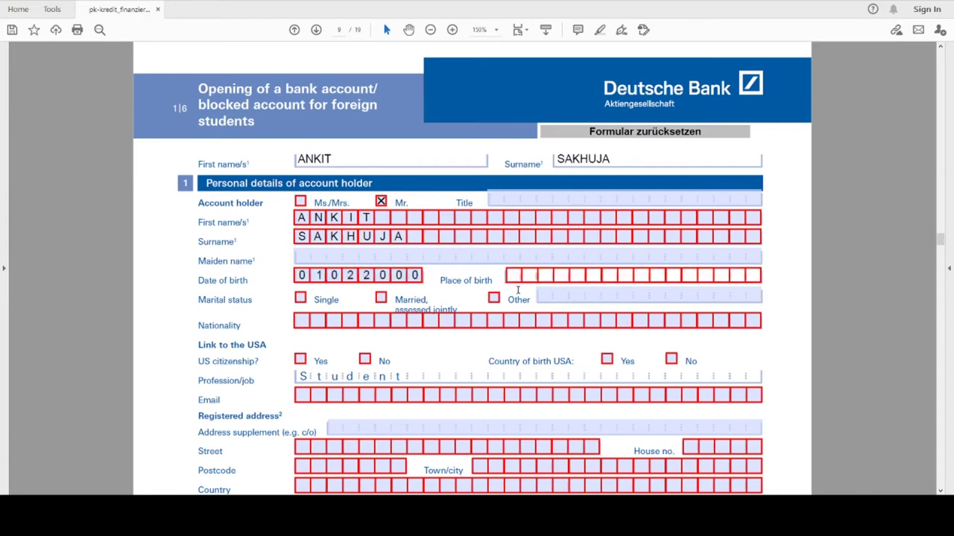
text(DELHI)
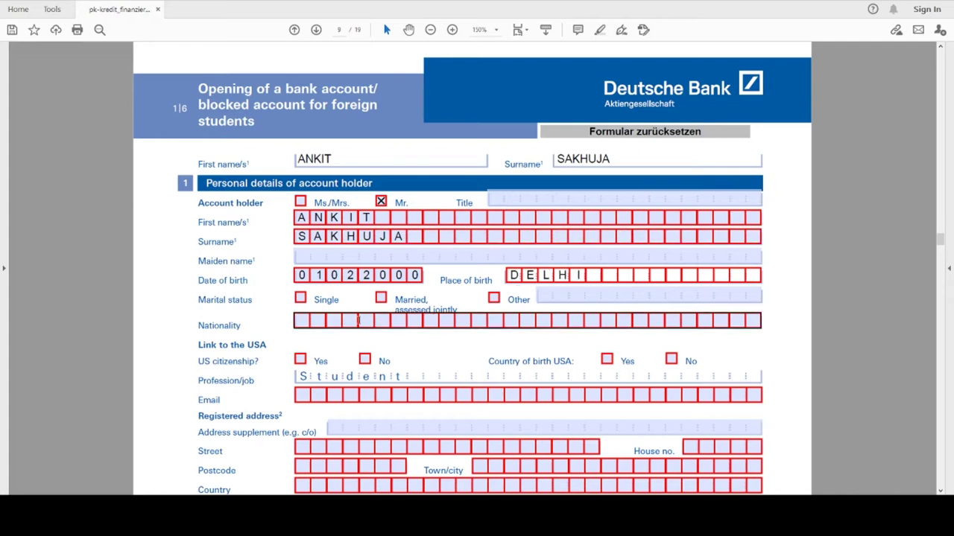
click(300, 297)
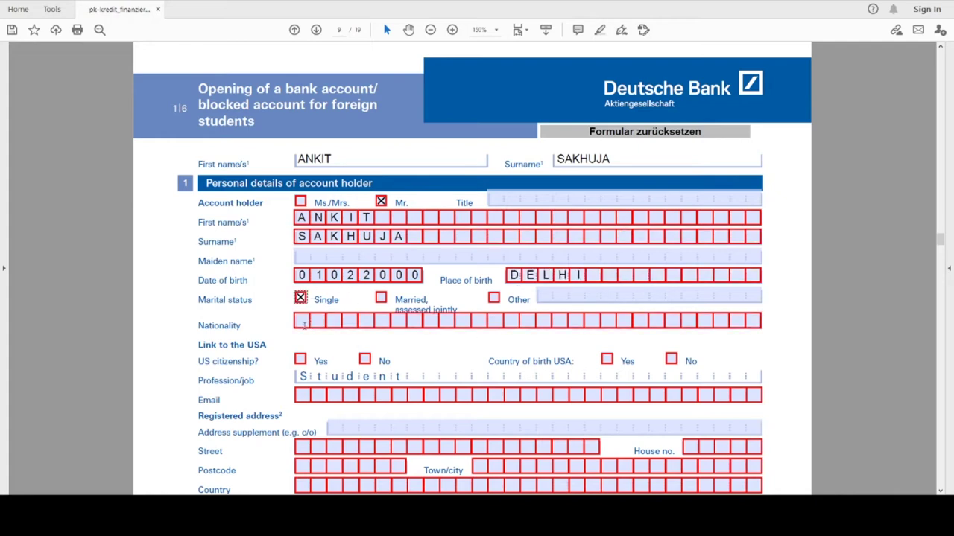
click(302, 322)
text(INDIAN)
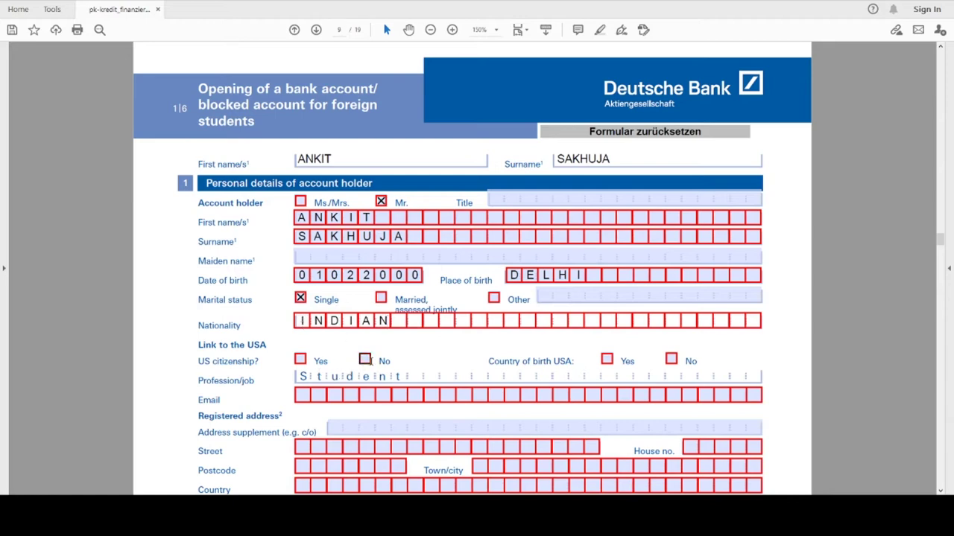
Answer No to US citizenship and US country of birth, and enter the applicant's e-mail address
click(364, 360)
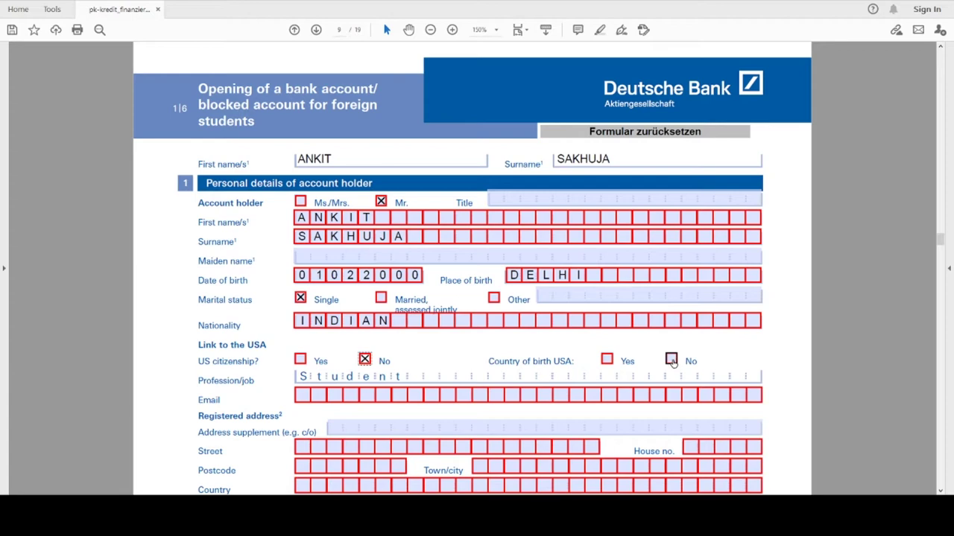
click(671, 360)
click(306, 395)
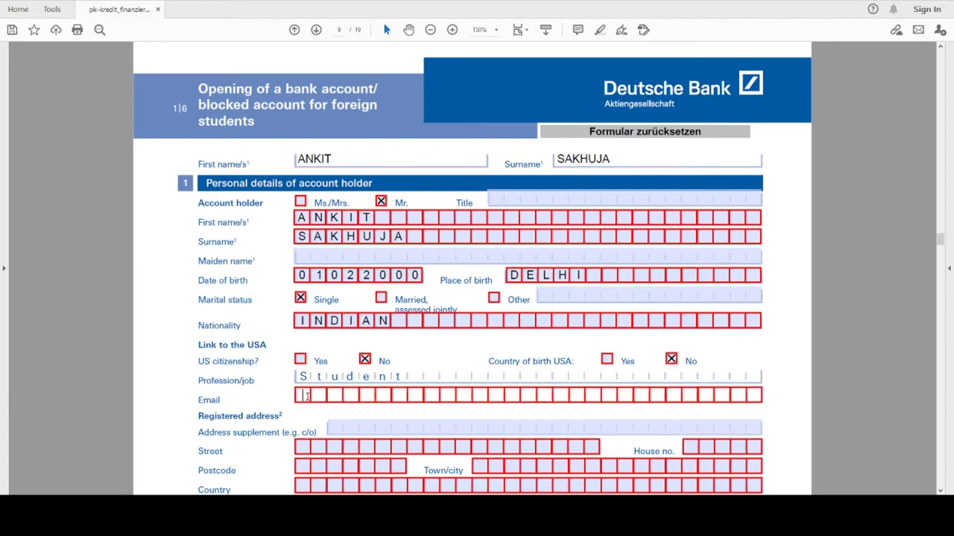
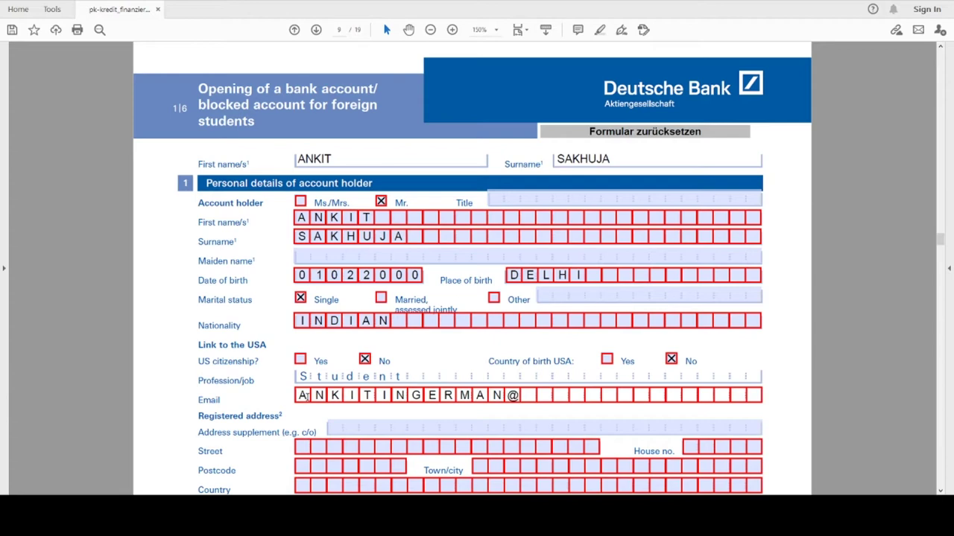
scroll(243, 322, down, 3)
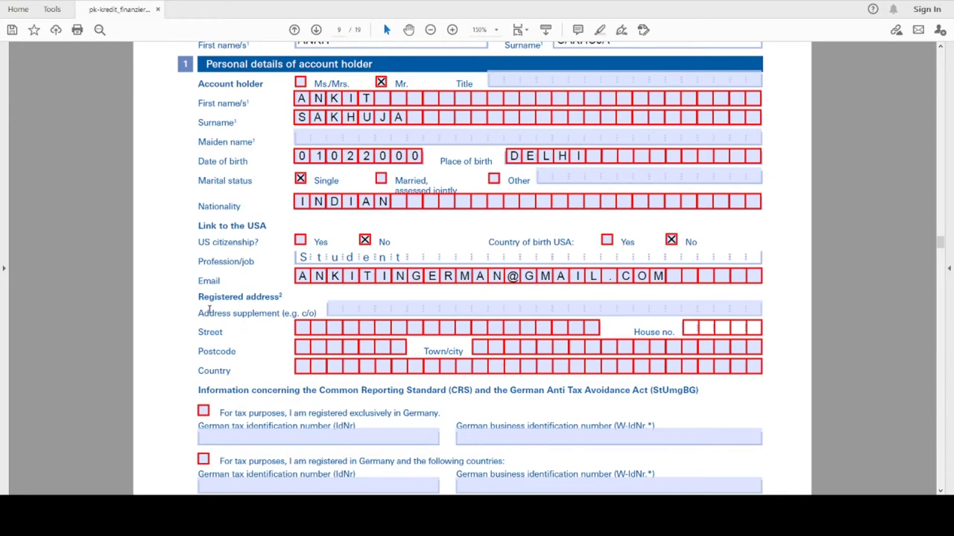
Fill in the registered address's street, house number, postcode and town/city
click(305, 327)
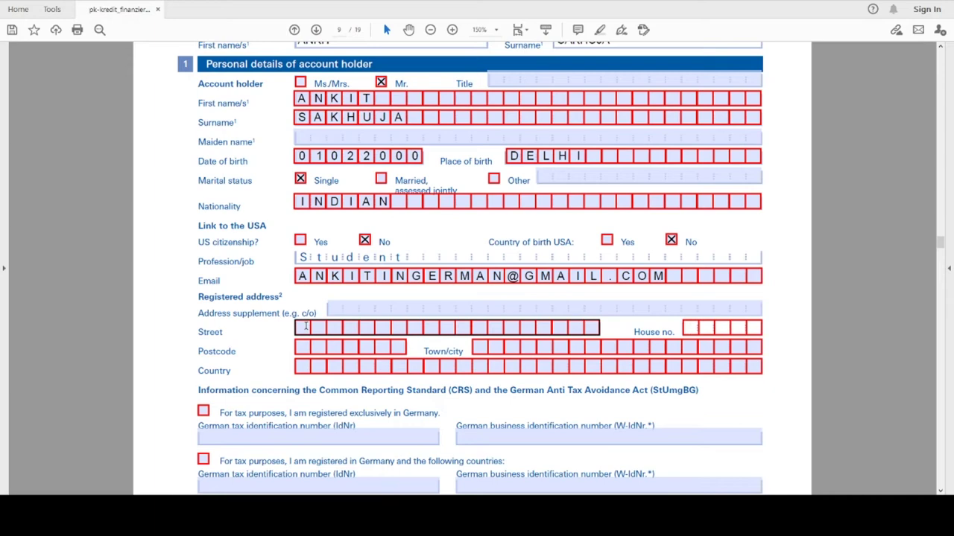
click(305, 326)
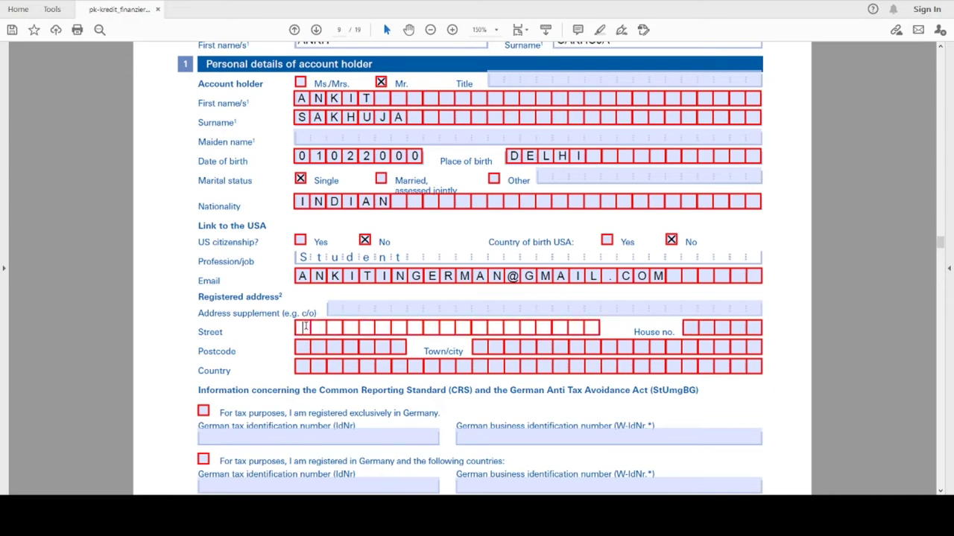
key(Tab)
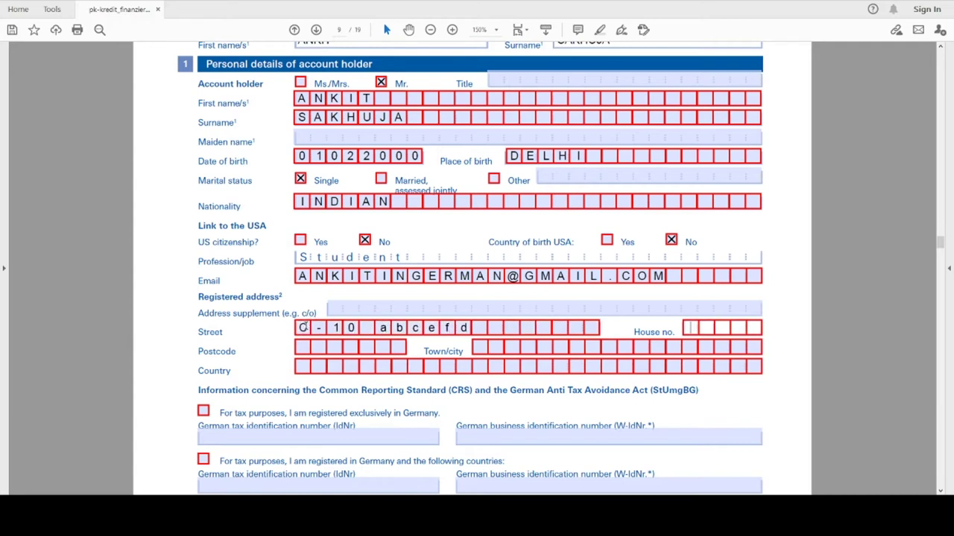
text(123)
key(Tab)
text(11)
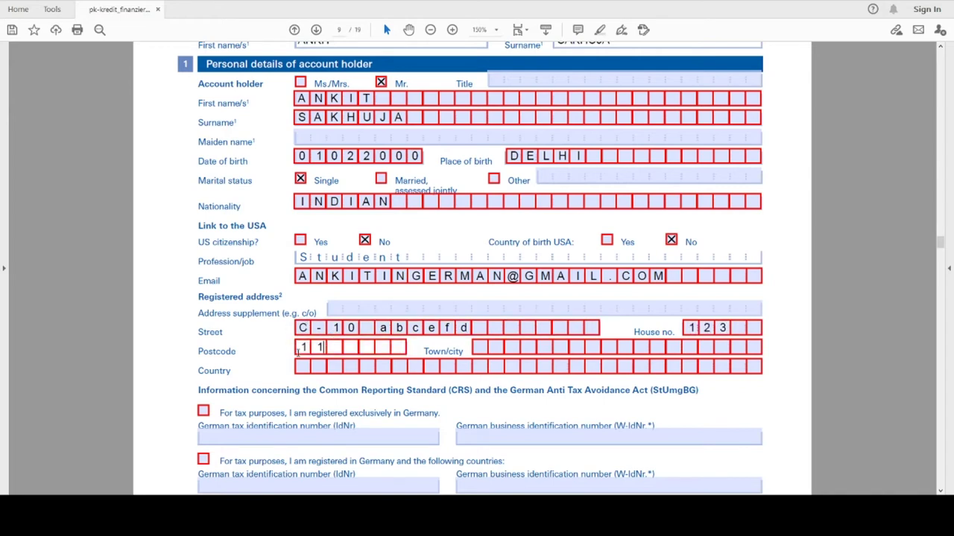
text(0095)
key(Tab)
text(DELHI)
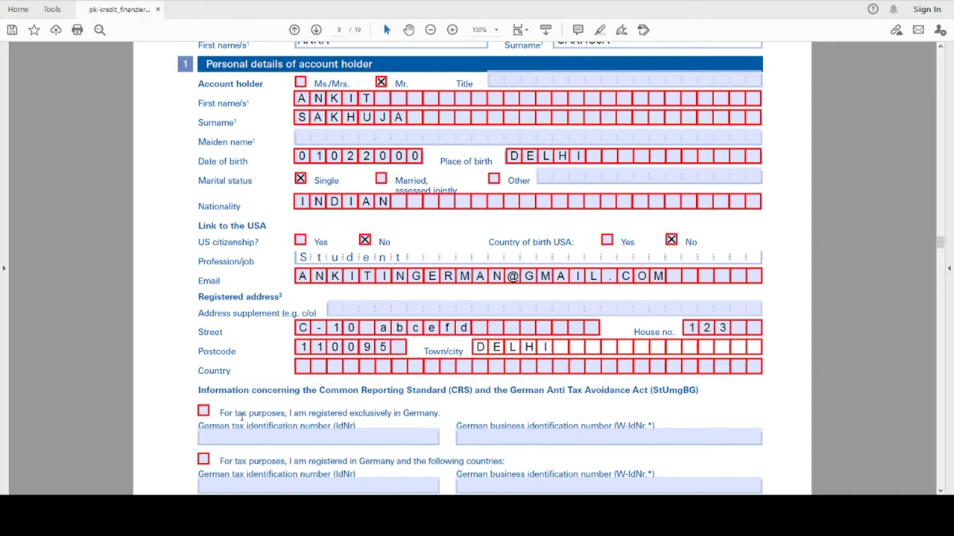
key(Tab)
click(301, 368)
Complete the country as INDIA and tick the taxed-only-outside-Germany option
text(INDIA)
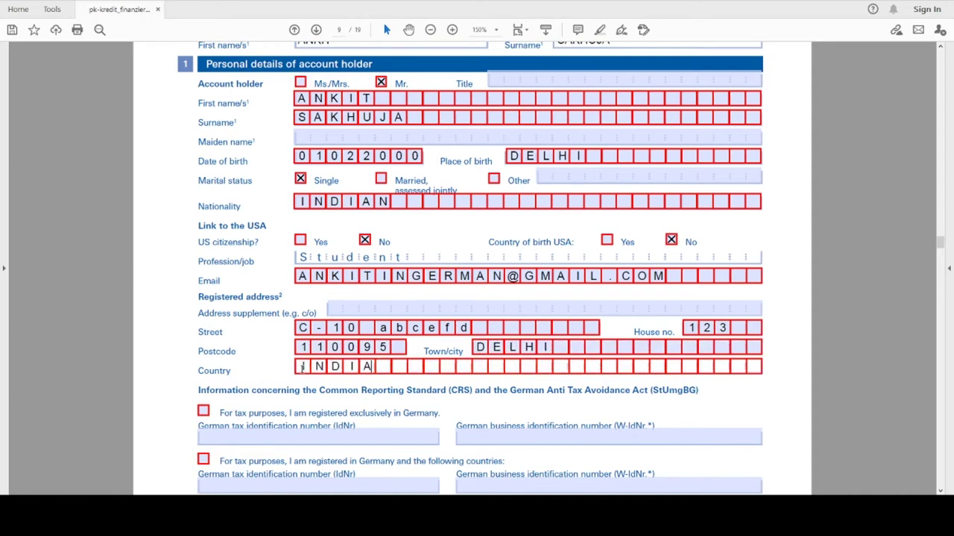
scroll(333, 365, down, 2)
scroll(332, 365, down, 3)
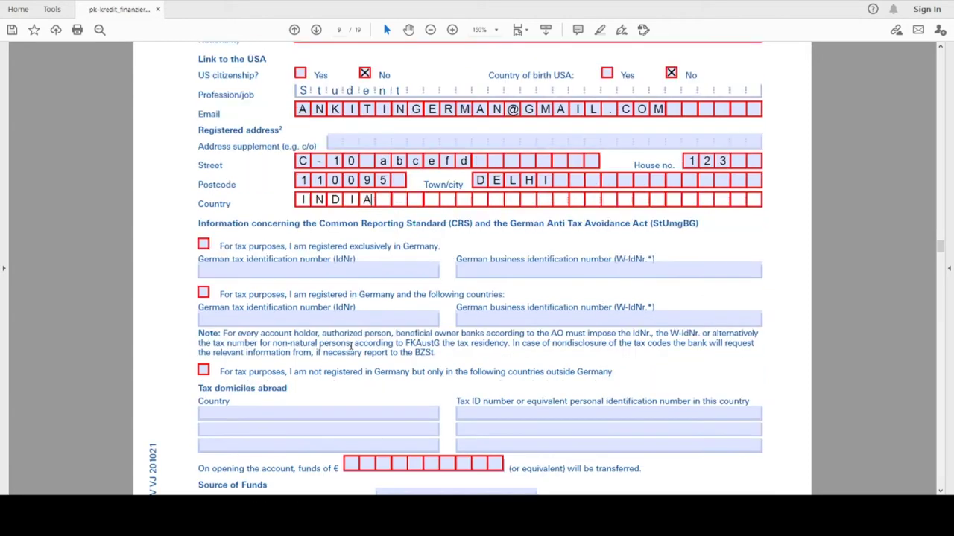
scroll(382, 252, down, 3)
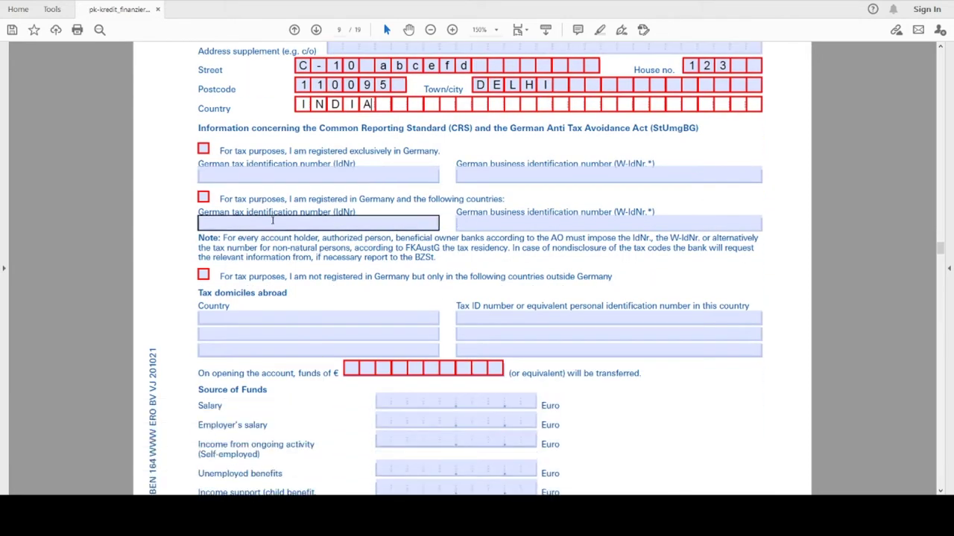
click(204, 274)
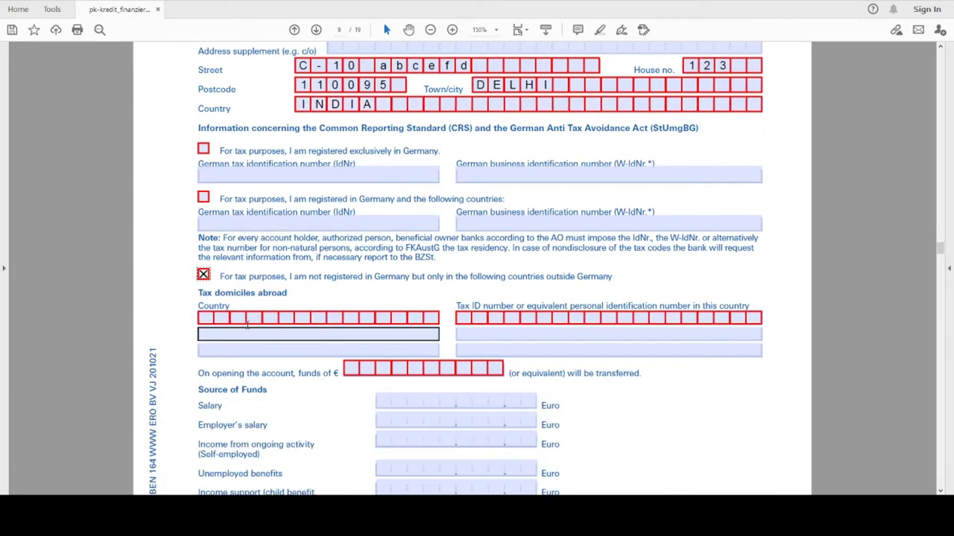
Add tax domicile INDIA with tax ID NOT APPLICABLE
click(288, 177)
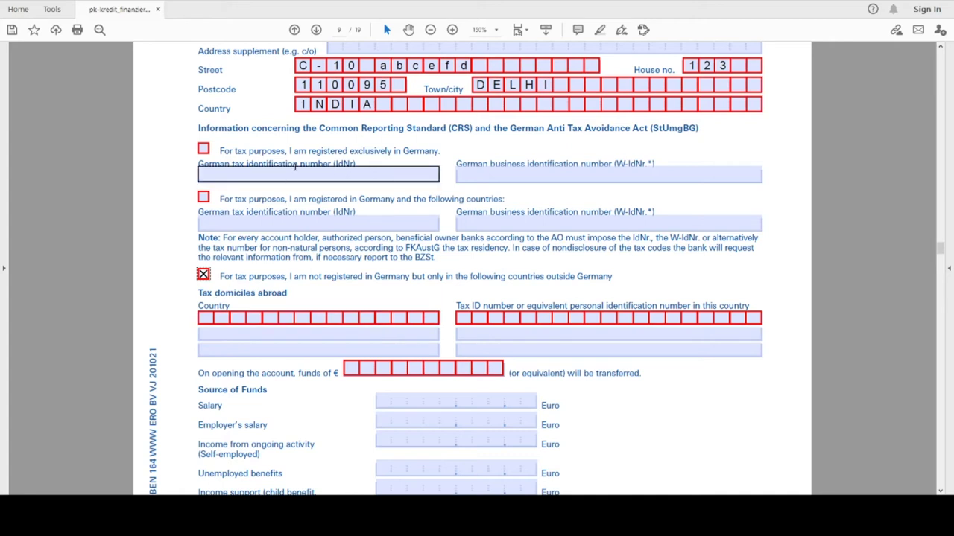
click(290, 319)
click(207, 317)
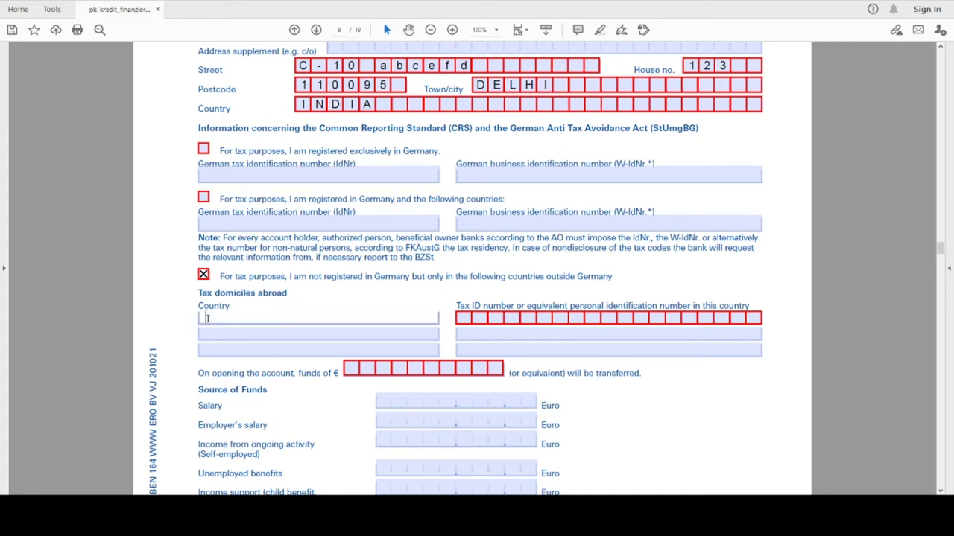
text(INDIA)
click(462, 317)
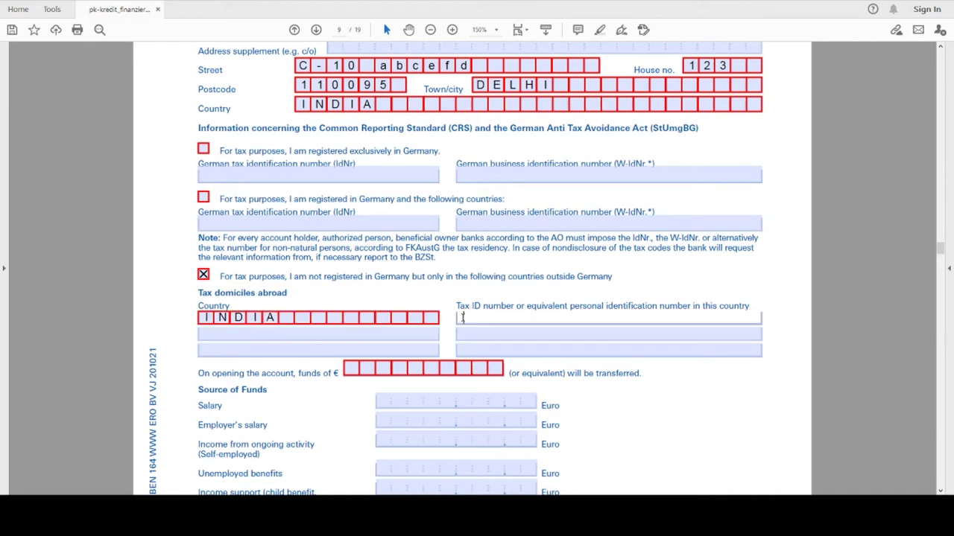
text(NOT APPLICABLE)
click(485, 344)
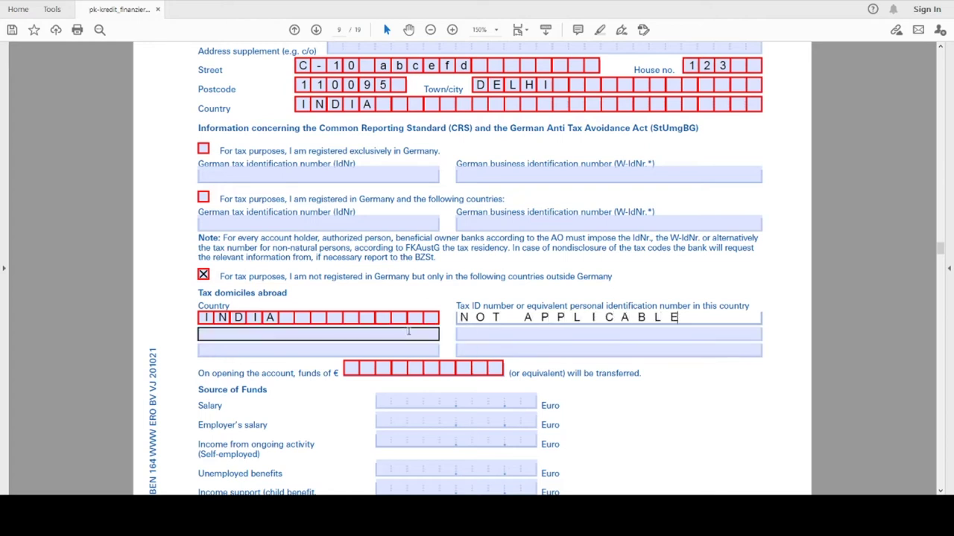
click(594, 322)
Enter 10600 as the euro funds to be transferred on opening the account
click(495, 348)
scroll(496, 348, down, 1)
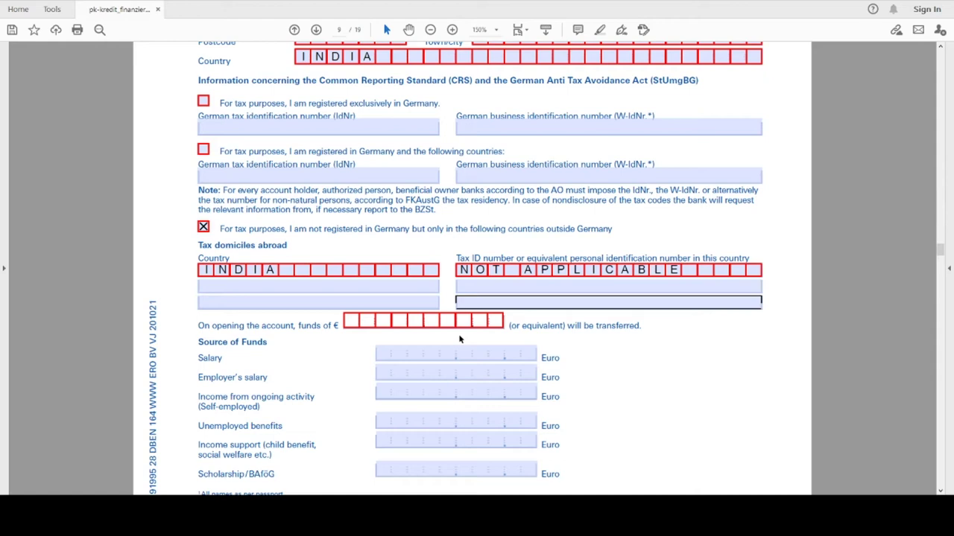
text(10600)
click(431, 347)
scroll(325, 253, down, 5)
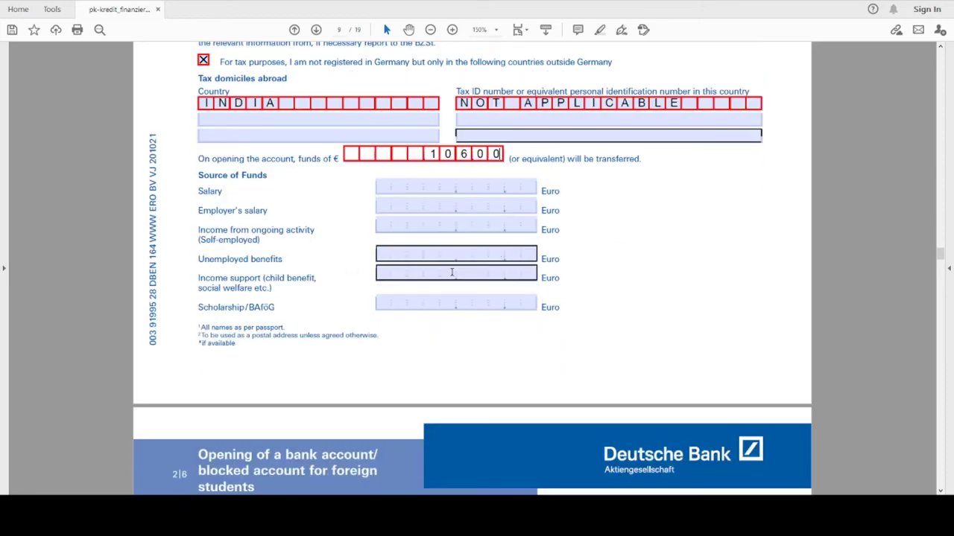
Enter BANK STATEMENT as the source of the funds on page 10
scroll(448, 286, down, 14)
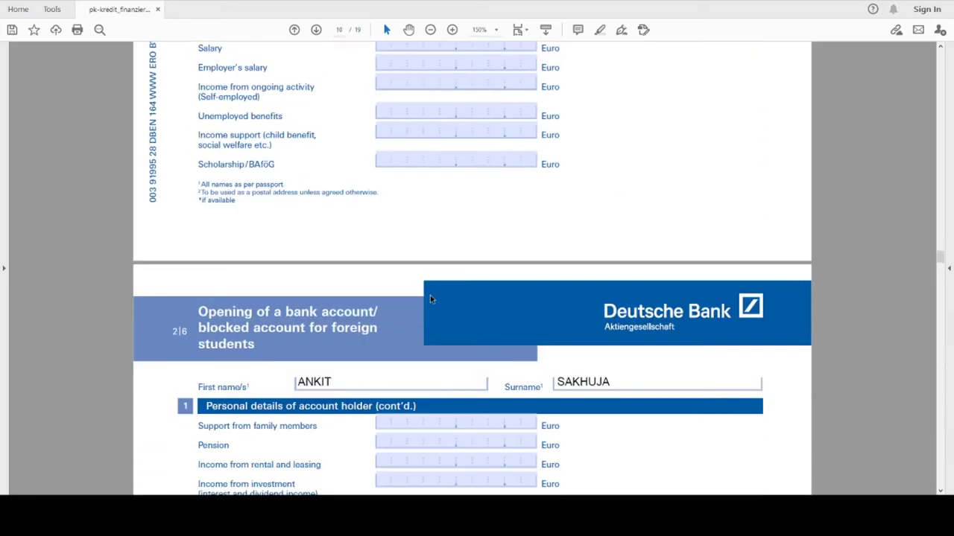
scroll(356, 375, down, 1)
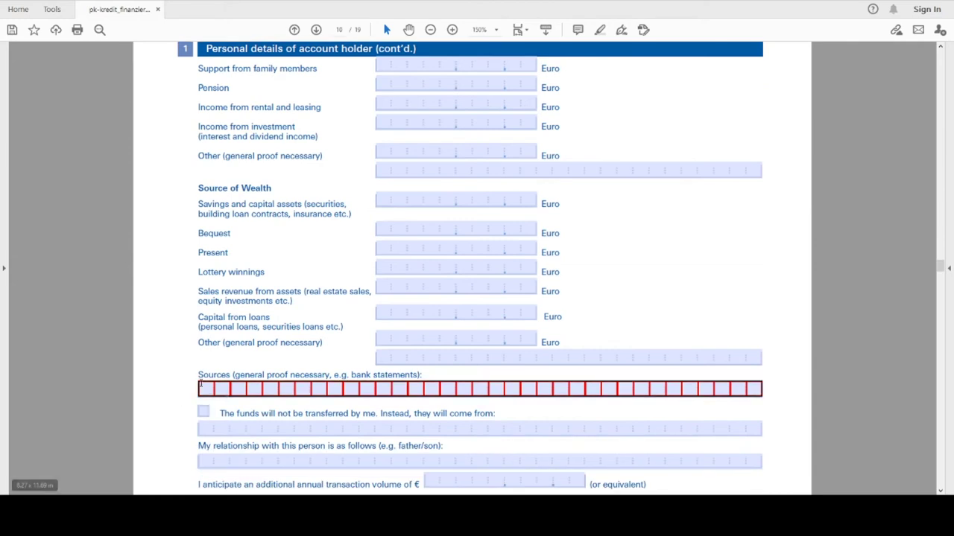
click(209, 392)
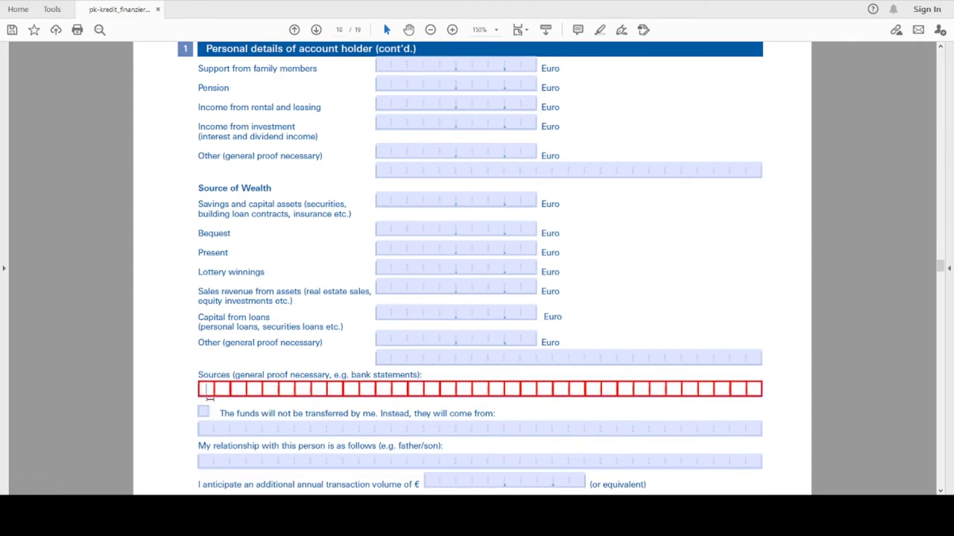
text(BANK)
text(STATEMENT)
scroll(211, 399, down, 3)
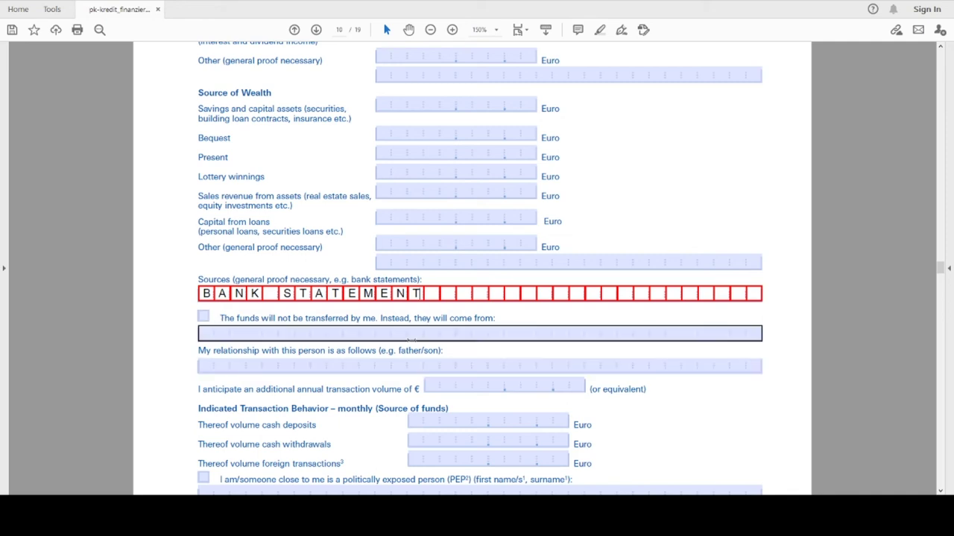
scroll(405, 365, down, 1)
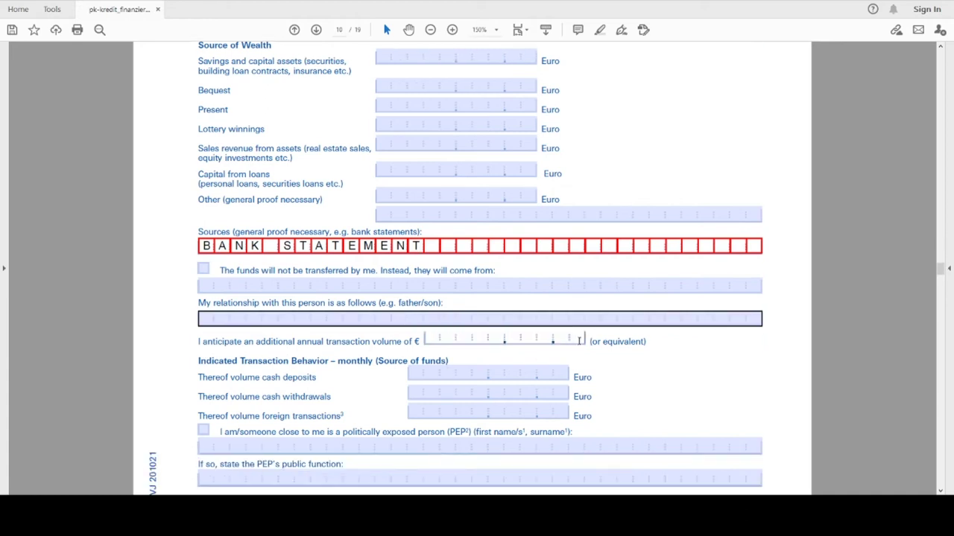
key(Tab)
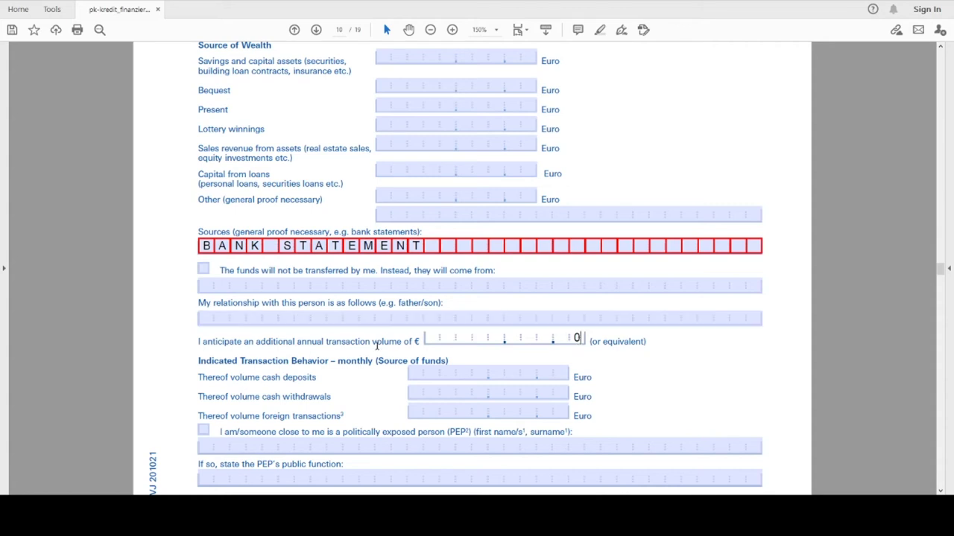
key(Tab)
scroll(458, 371, down, 1)
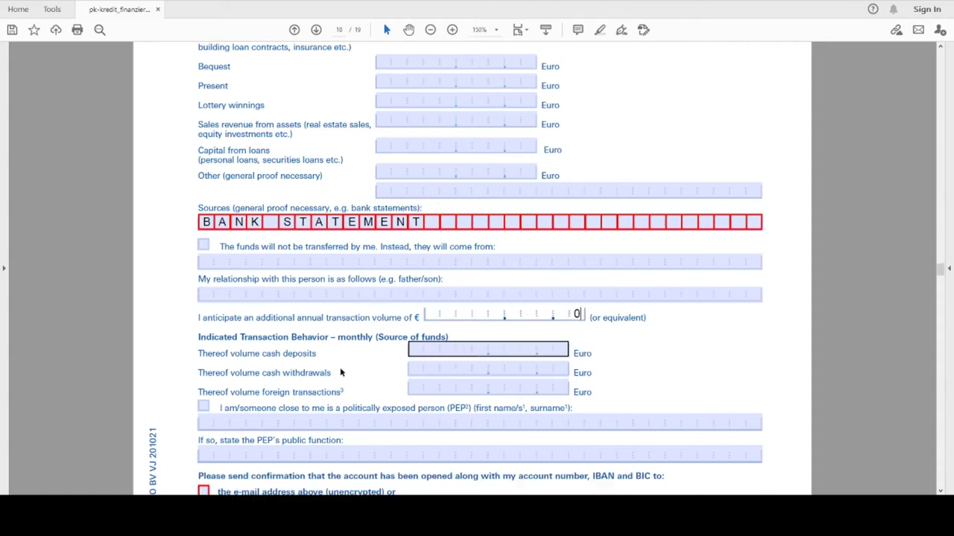
scroll(340, 372, down, 5)
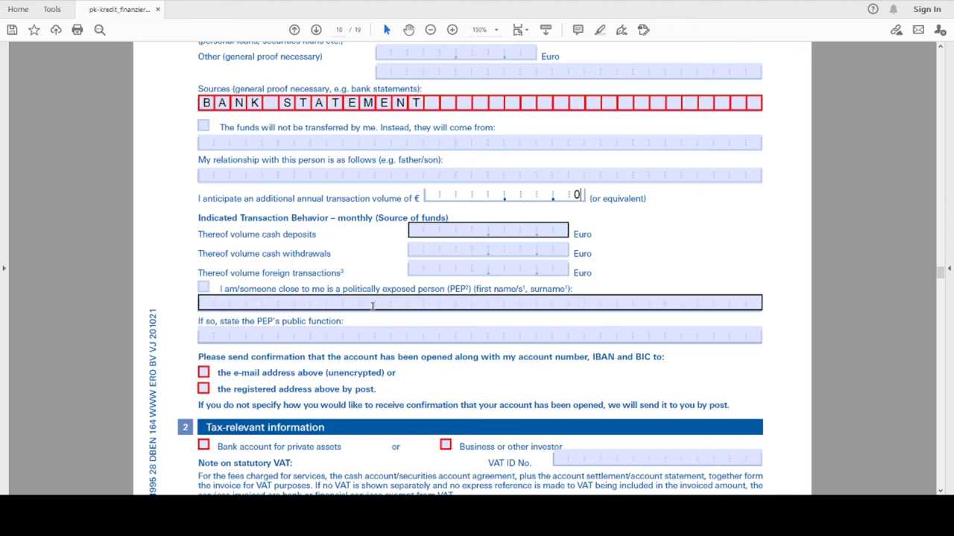
scroll(230, 353, down, 2)
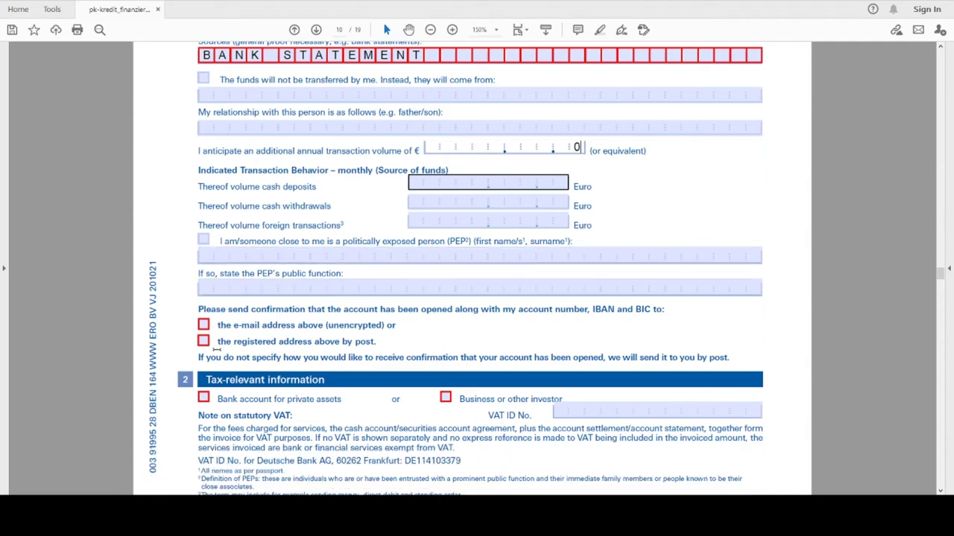
scroll(202, 294, down, 1)
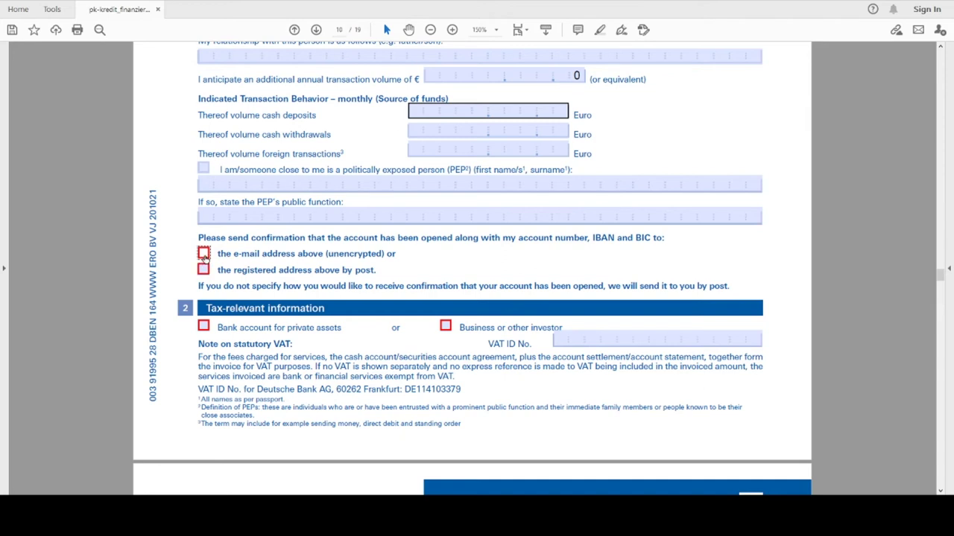
Tick e-mail account confirmation and the bank account for private assets
click(204, 254)
scroll(417, 268, down, 1)
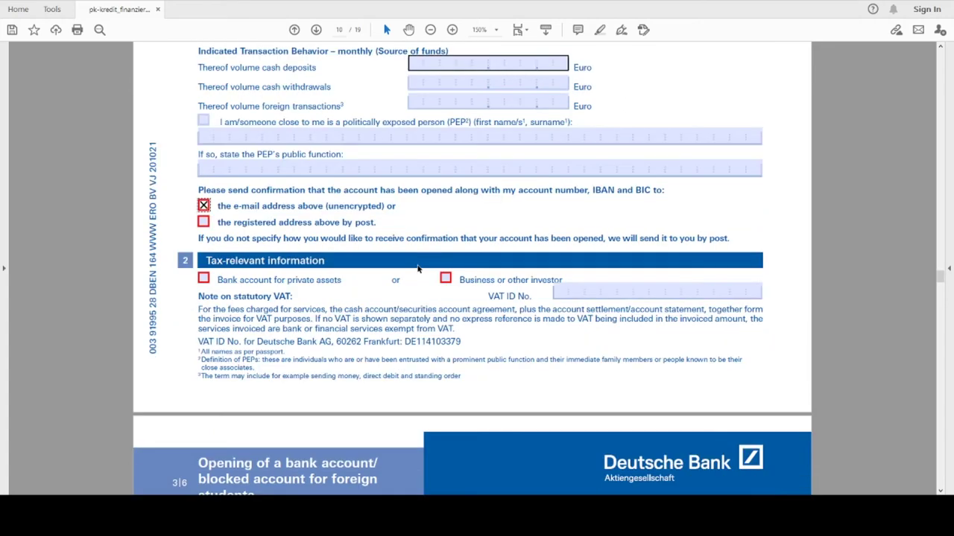
click(203, 278)
scroll(224, 283, down, 1)
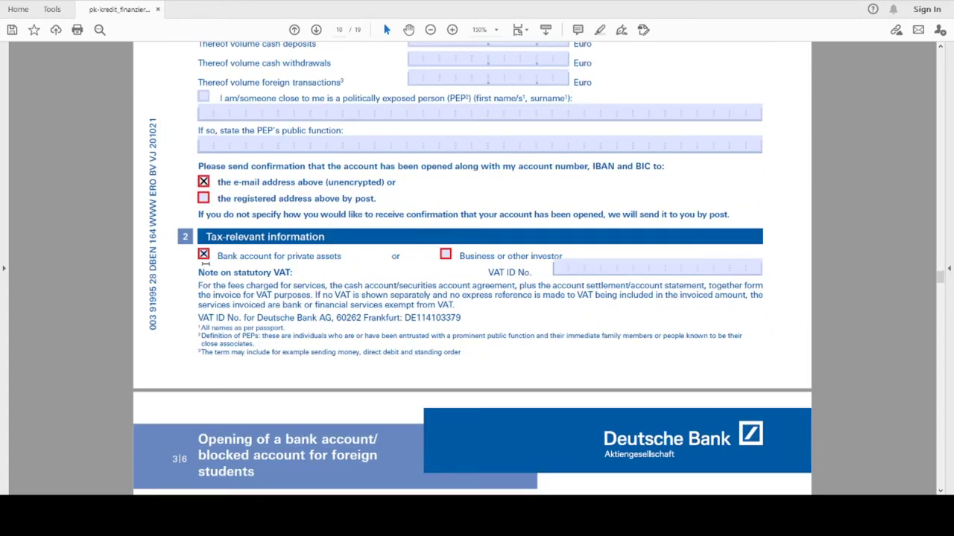
scroll(338, 275, down, 7)
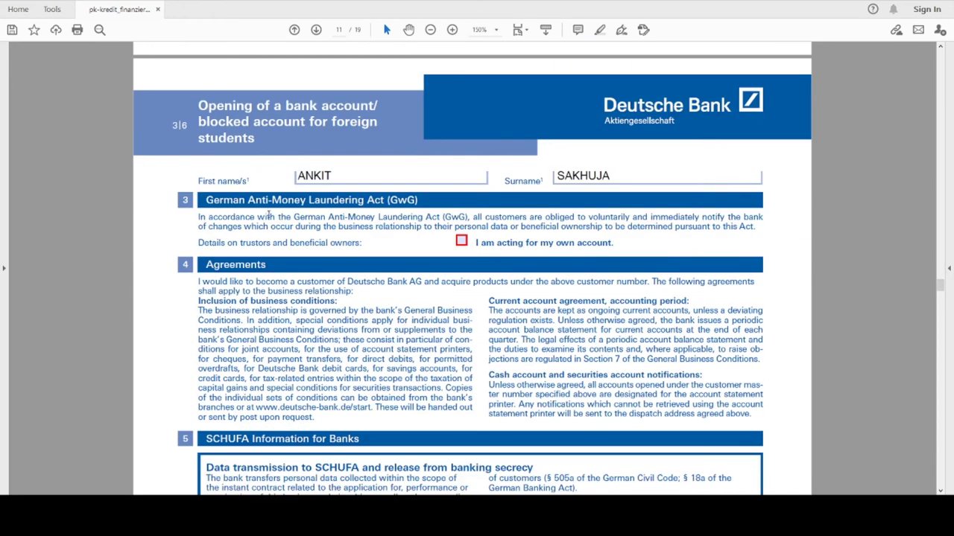
Tick 'I am acting for my own account' and scroll to Product application
click(461, 240)
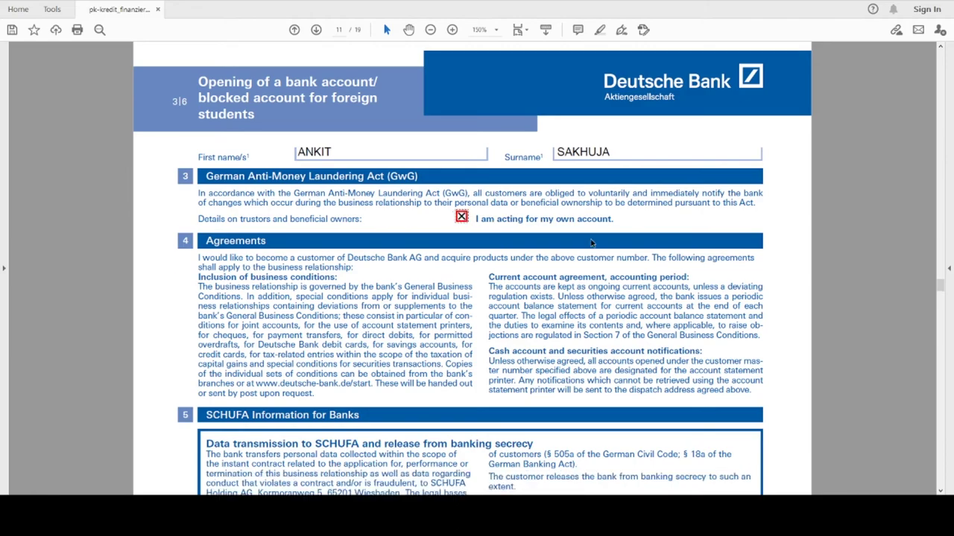
scroll(586, 253, down, 9)
scroll(585, 254, down, 9)
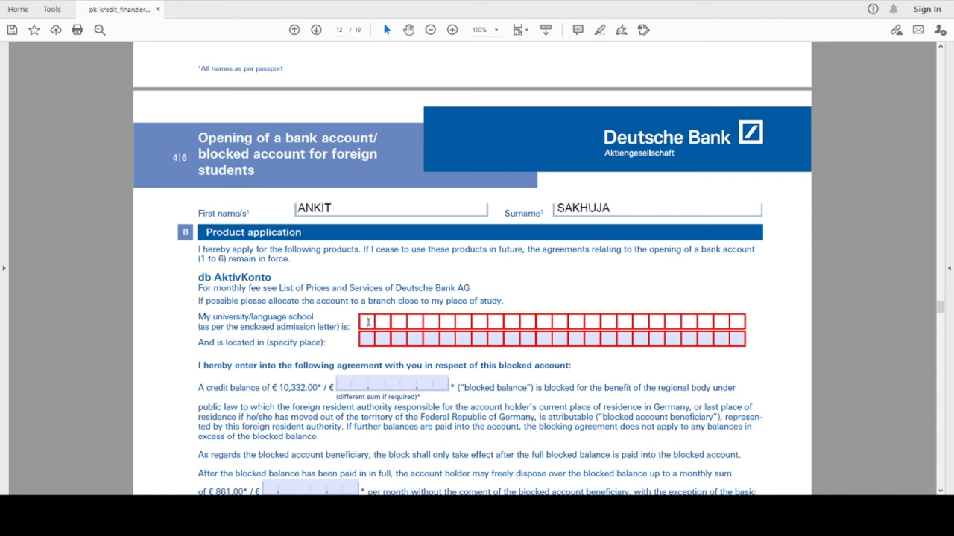
Enter university HOCHSCHULE DARMSTADT located in DARMSTADT
click(368, 322)
text(HOC)
text(HEC)
key(BackSpace)
key(BackSpace)
text(SCHULE)
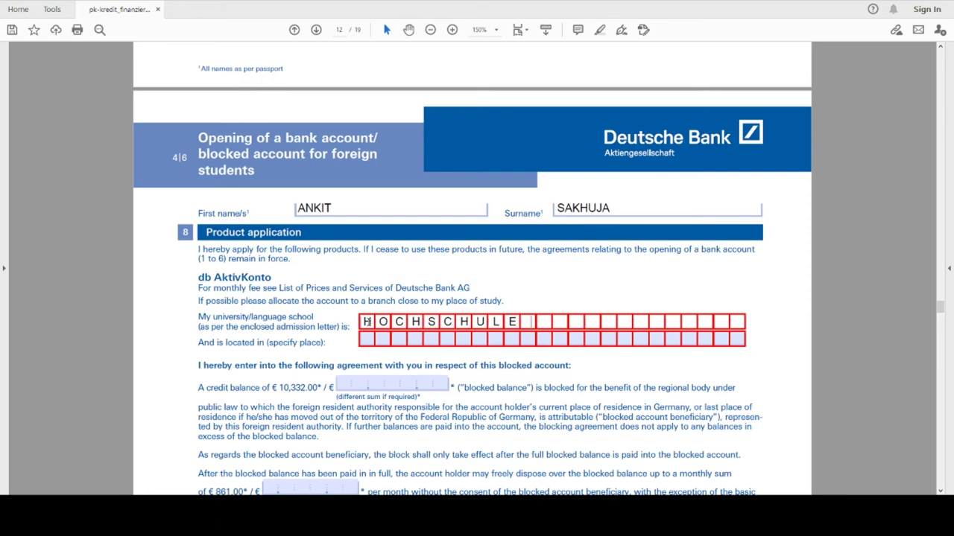
text( DARMSTADT)
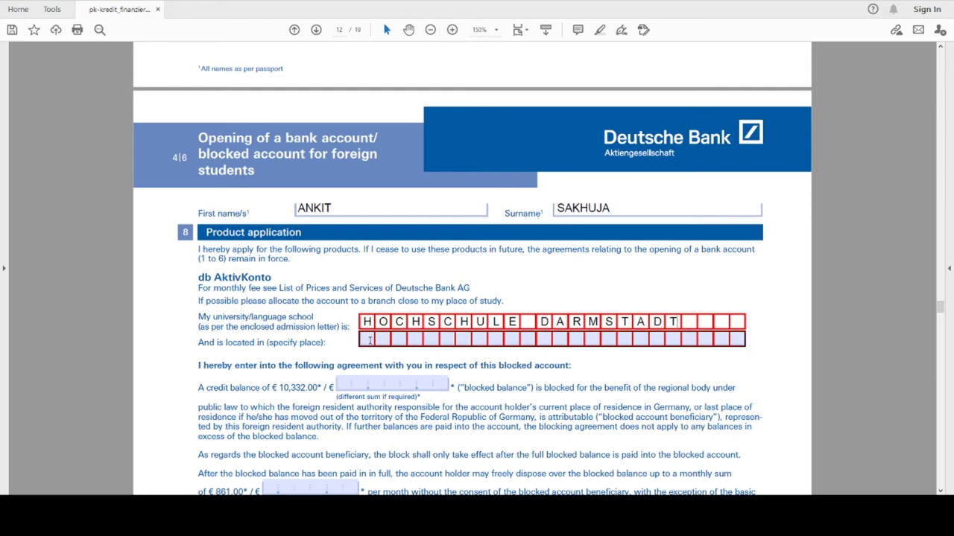
click(366, 340)
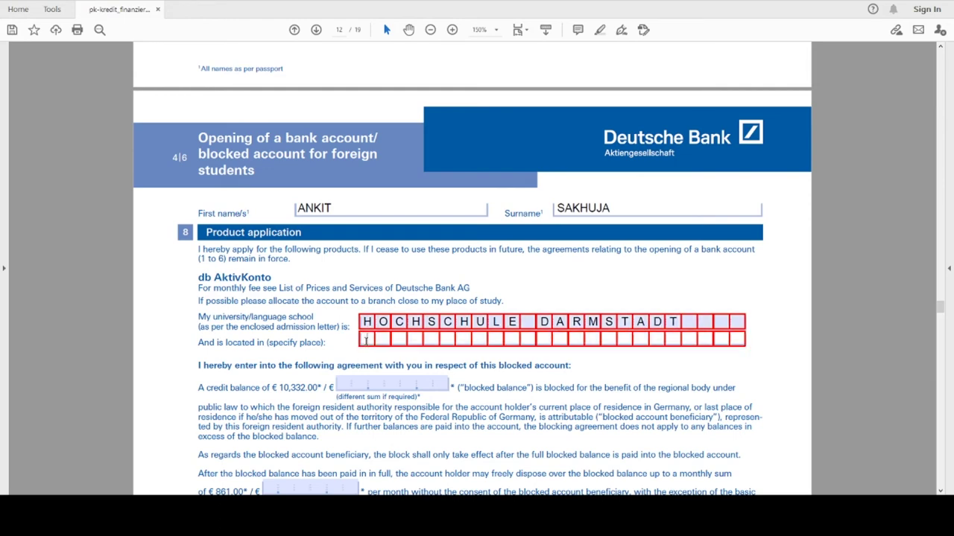
text(DARMSTADT)
Select the optional credit balance field and scroll down to Electronic payment channels
scroll(319, 326, down, 2)
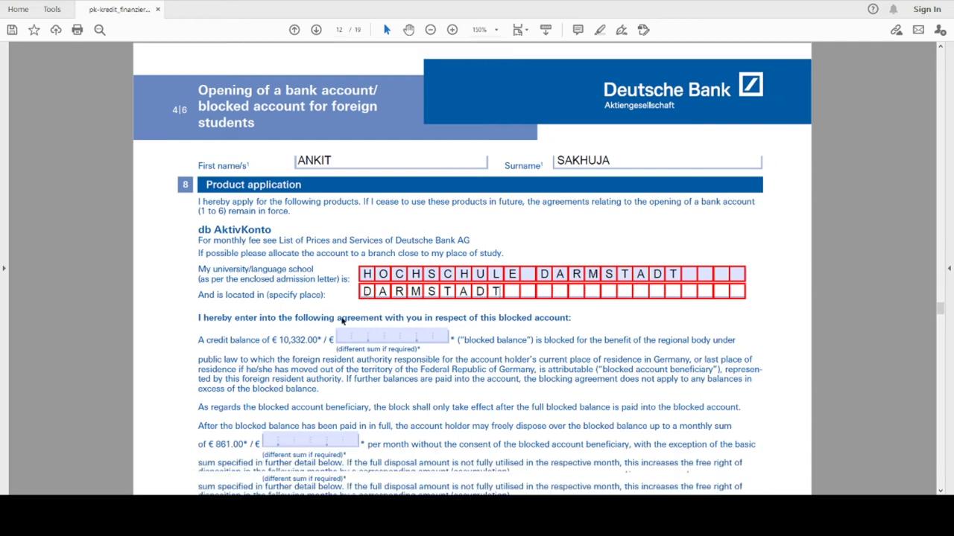
scroll(374, 296, down, 2)
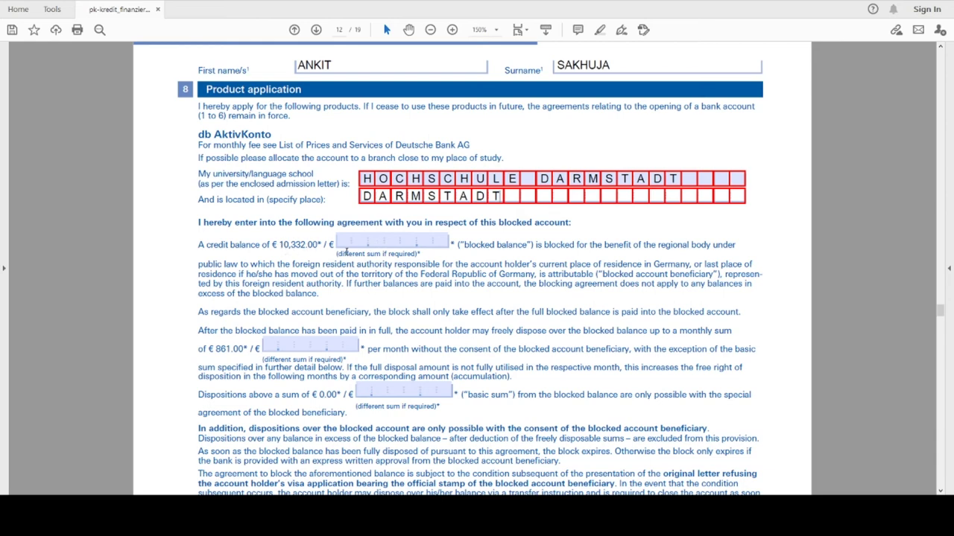
click(430, 241)
scroll(429, 240, down, 1)
scroll(430, 217, down, 1)
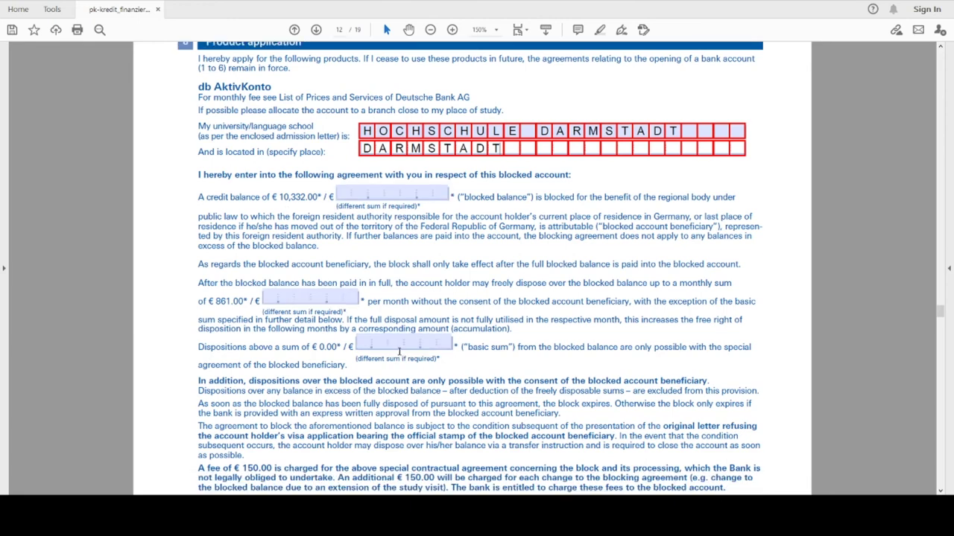
scroll(397, 352, down, 15)
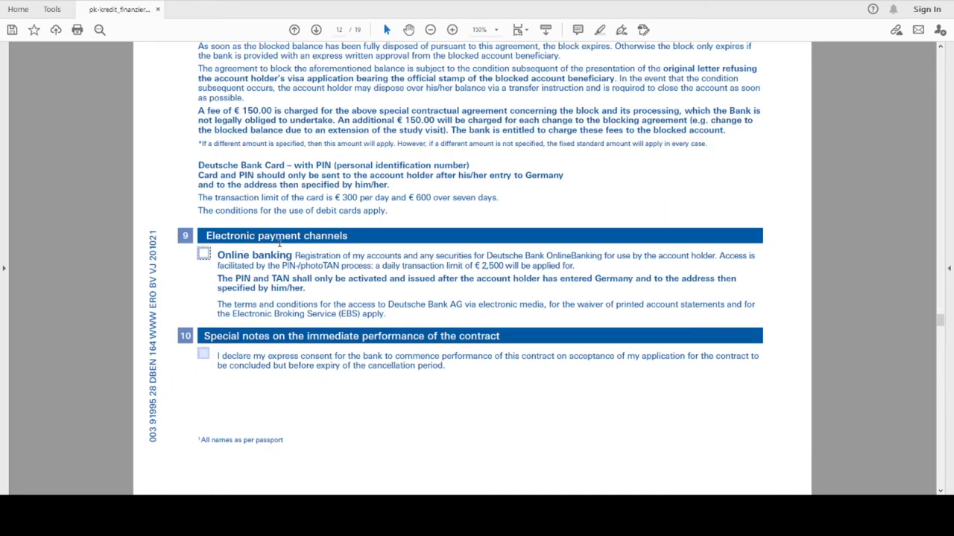
Tick Online banking in section 9 and the immediate-performance consent box in section 10
click(203, 253)
scroll(316, 278, down, 3)
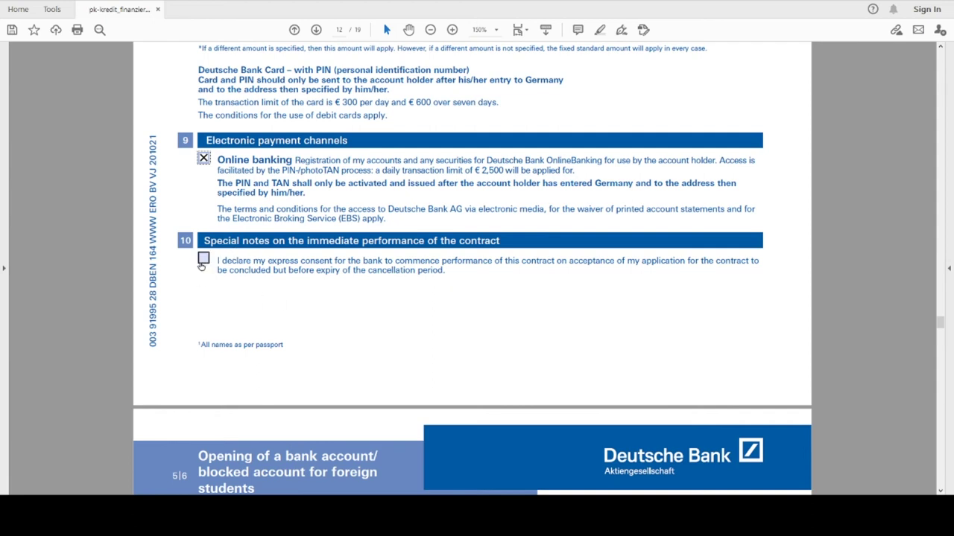
click(203, 258)
scroll(447, 270, down, 10)
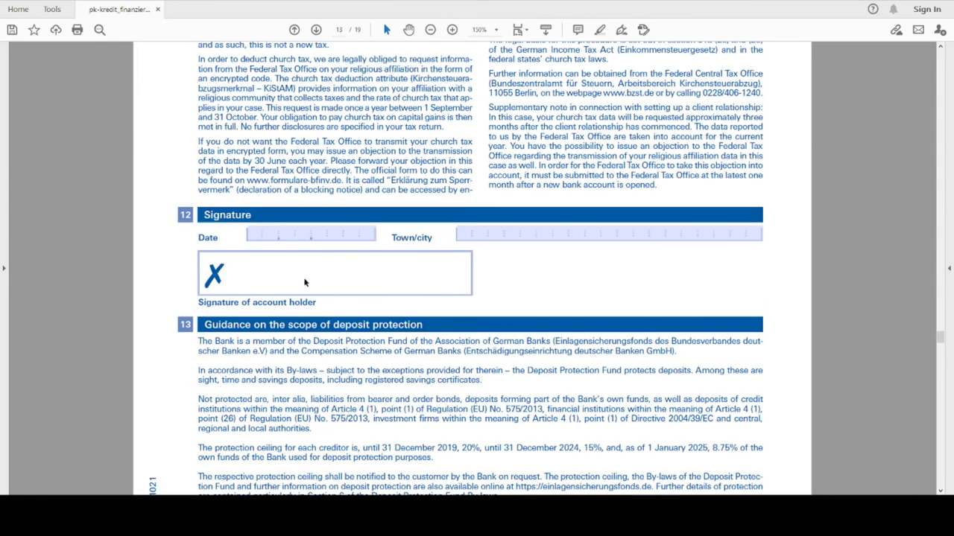
Set the Signature Date to 16 February 2000 from the calendar
click(283, 235)
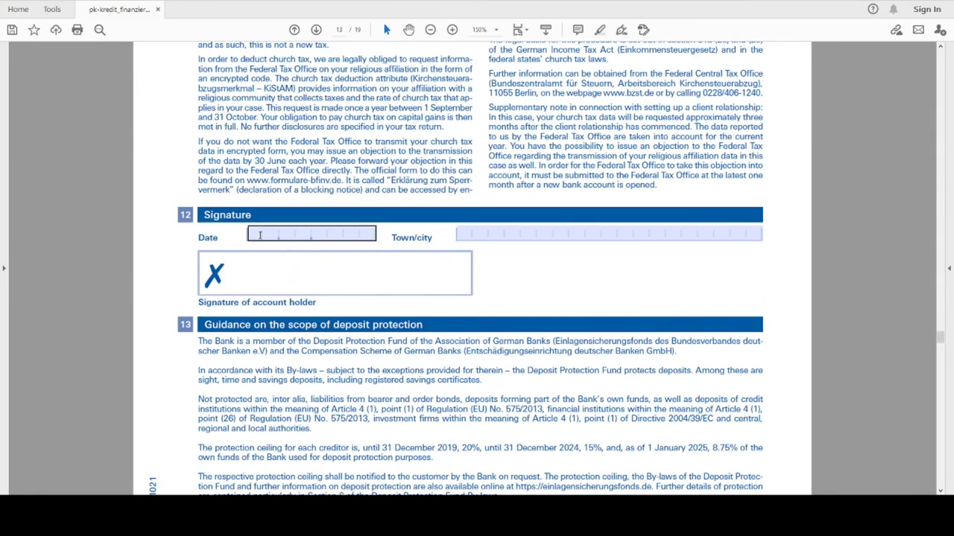
click(381, 235)
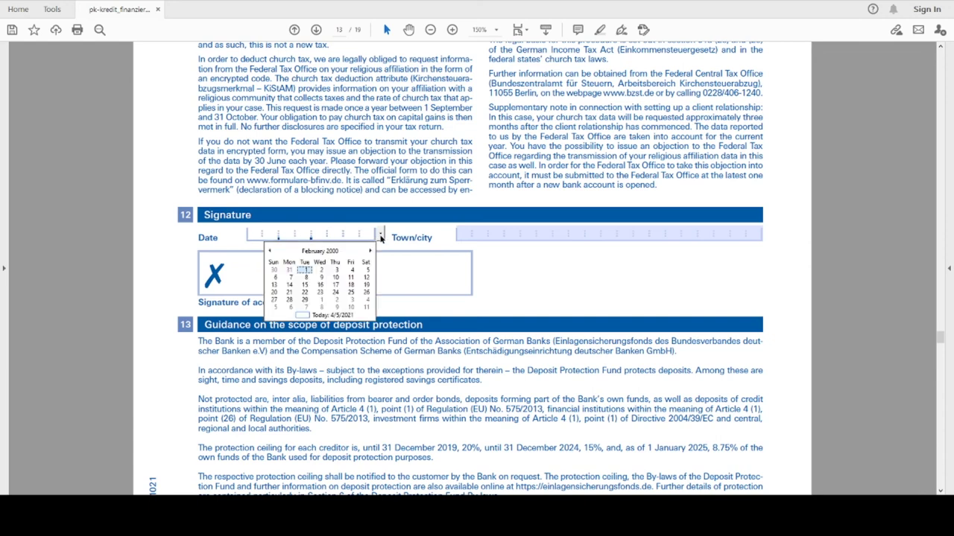
click(320, 292)
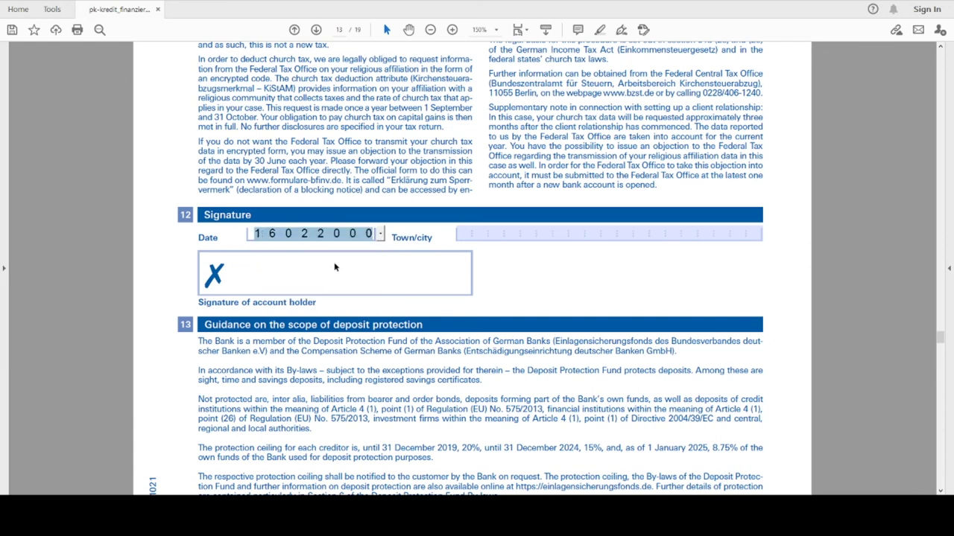
click(462, 233)
Enter DELHI as the signature Town/city
click(462, 233)
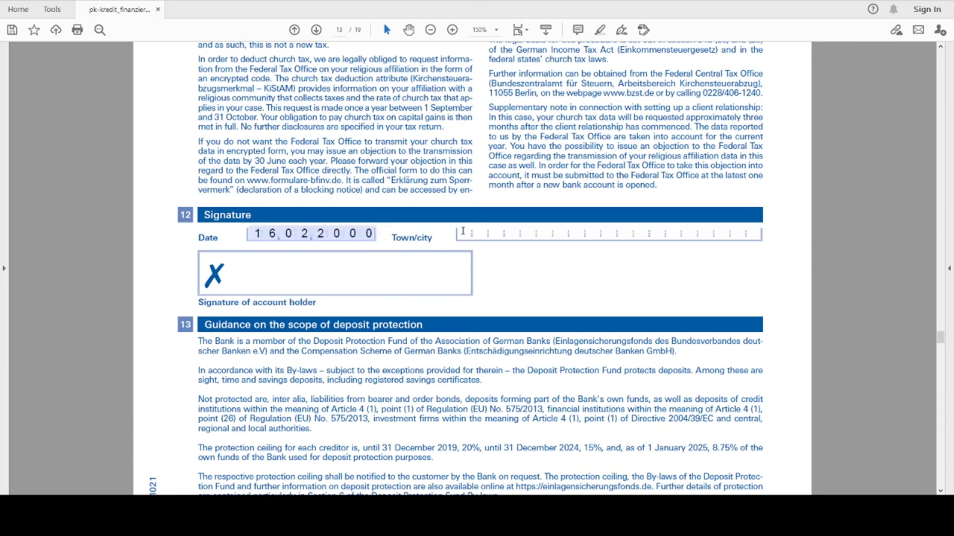
text(DELHI)
click(333, 271)
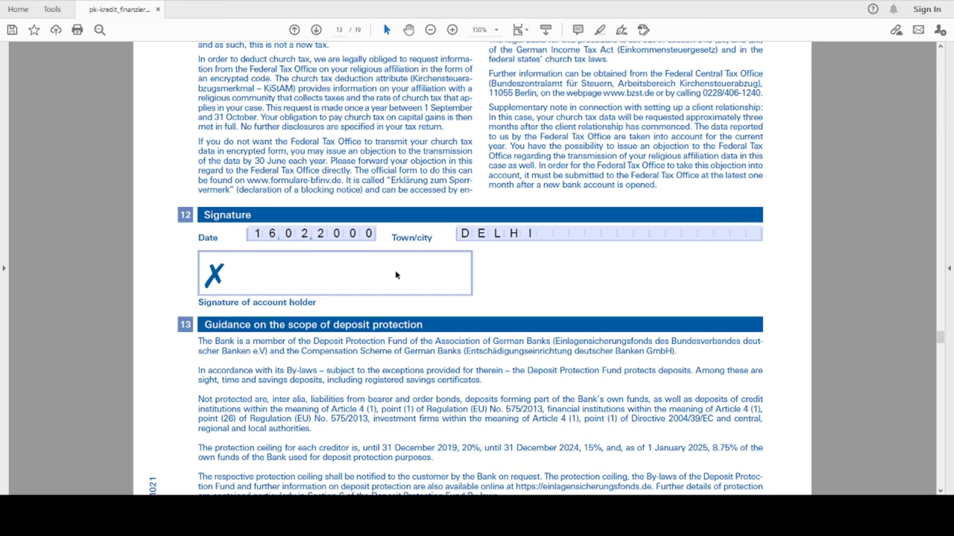
scroll(398, 275, down, 10)
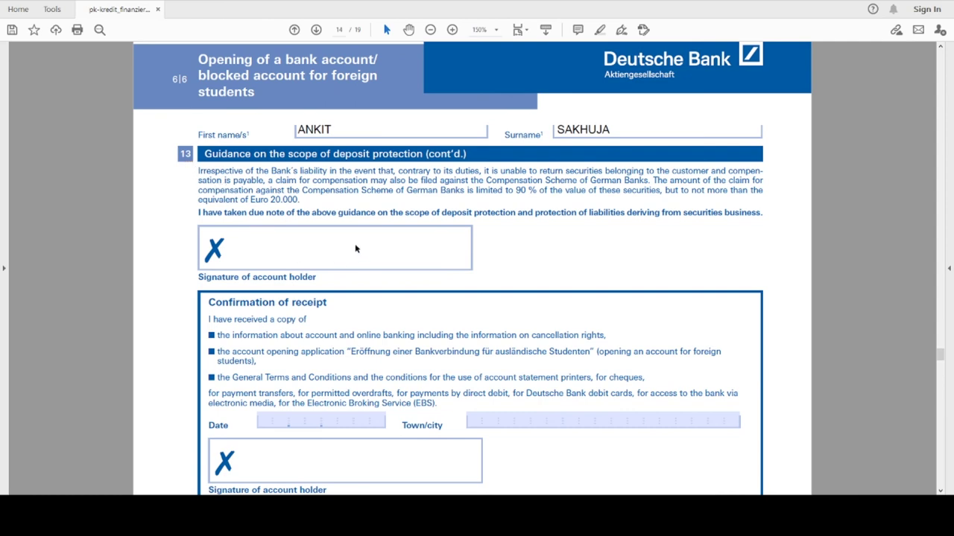
Set the Confirmation of receipt Date to 16 February 2000 from the calendar
scroll(355, 251, down, 3)
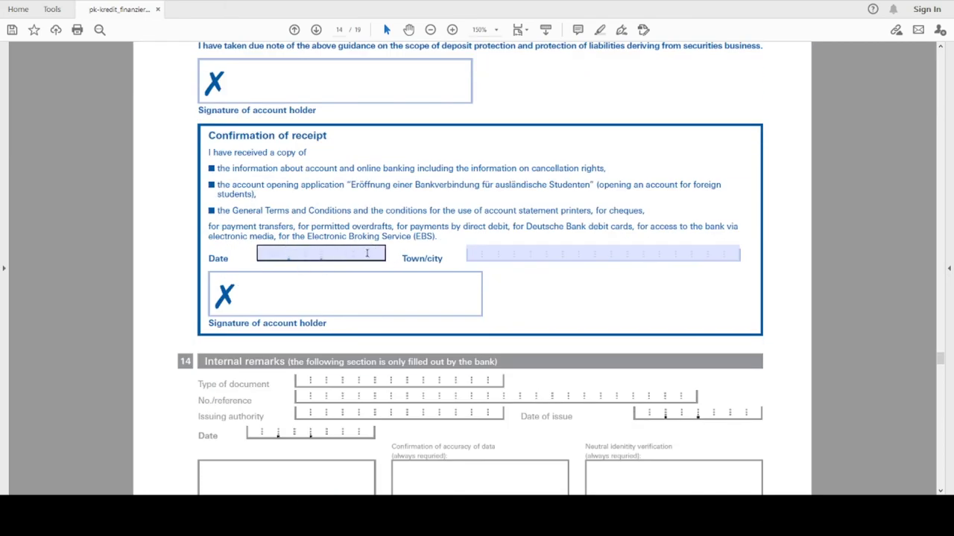
click(366, 253)
click(389, 254)
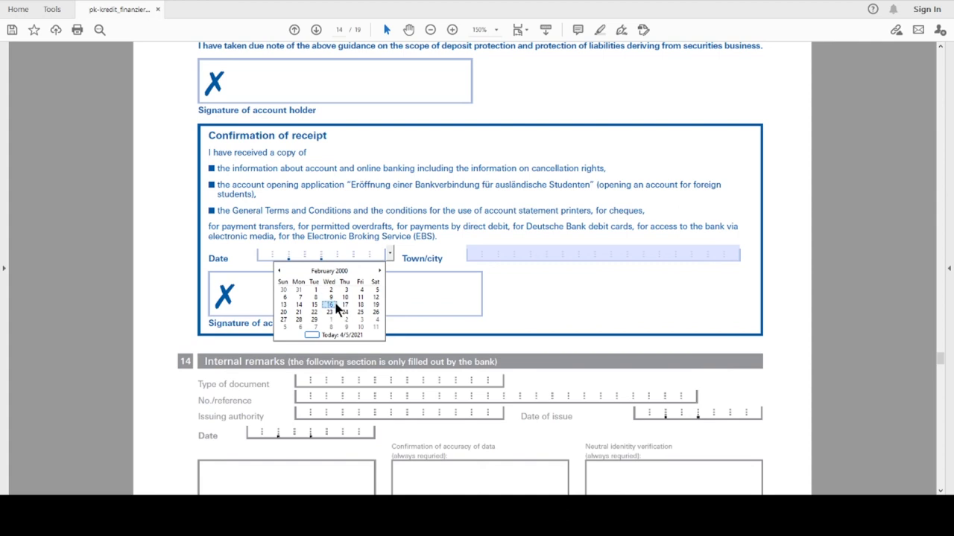
click(335, 307)
Enter DELHI as the Confirmation of receipt Town/city
click(474, 253)
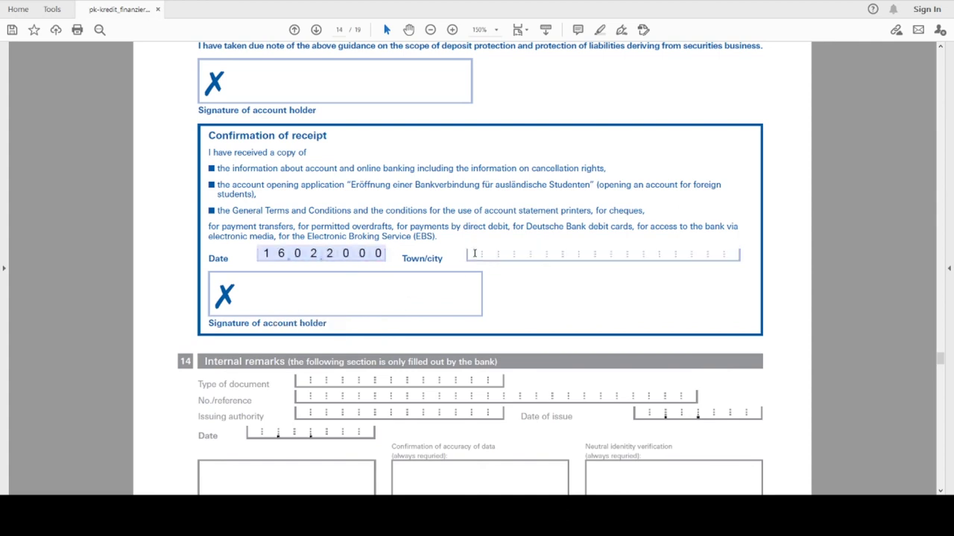
text(DELHI)
scroll(444, 290, down, 3)
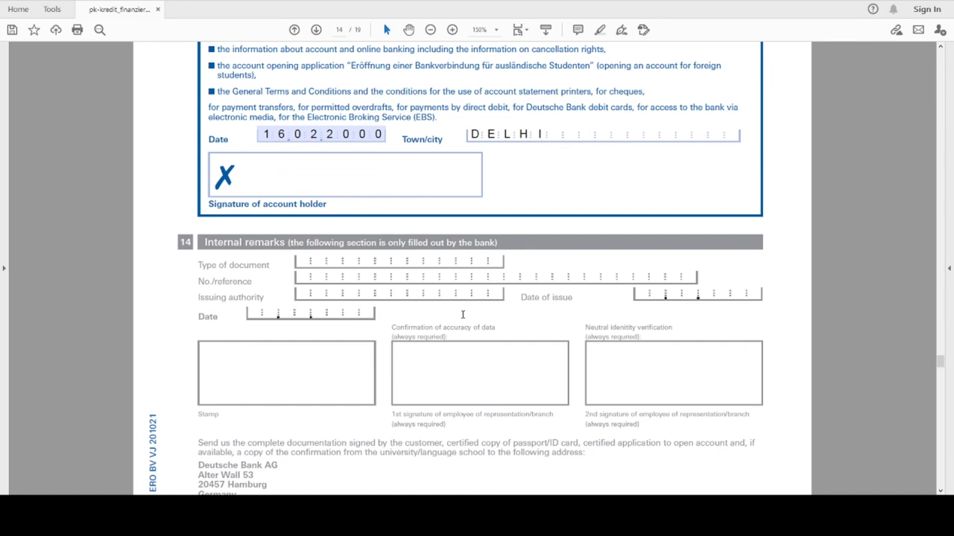
scroll(456, 314, down, 4)
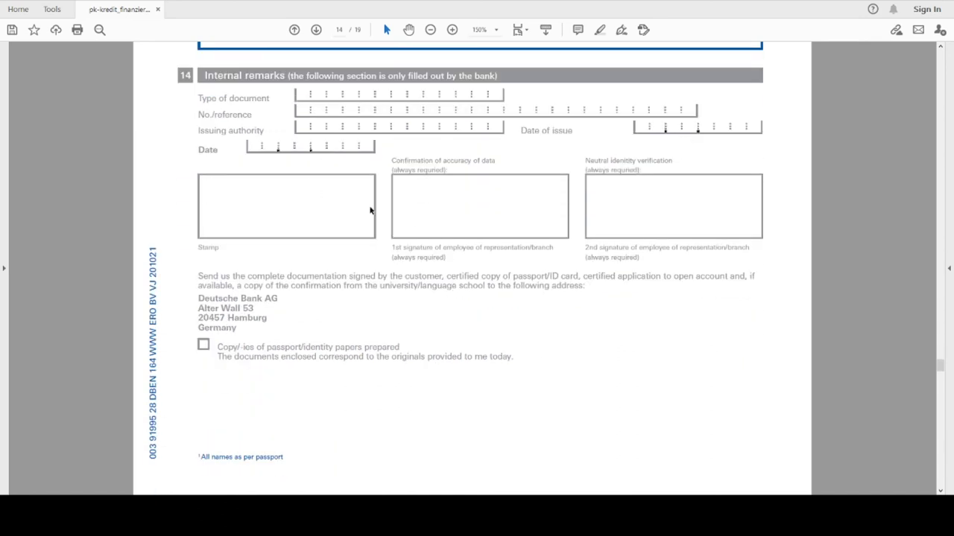
scroll(499, 276, down, 12)
Scroll through the remaining pages to page 18's Depositor Information Sheet
scroll(516, 285, down, 15)
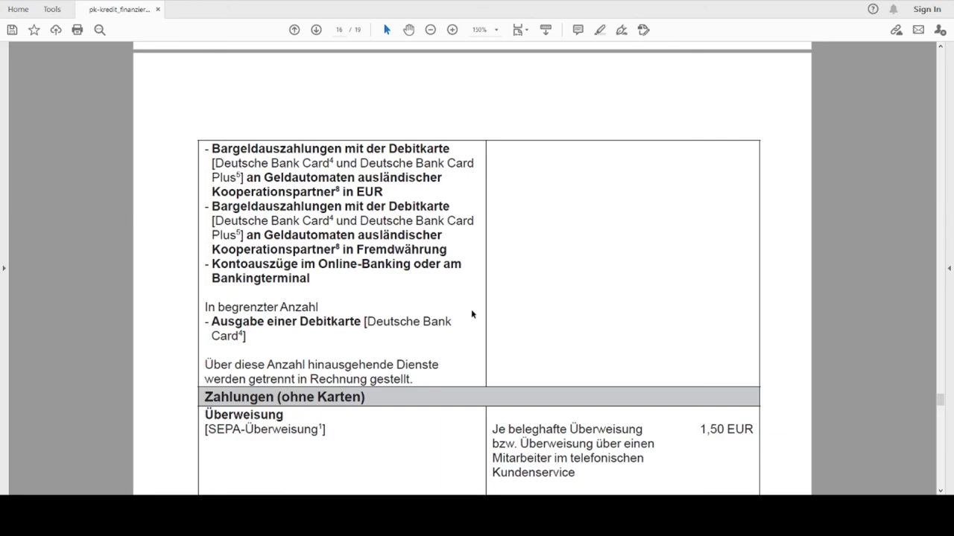
scroll(537, 331, down, 6)
scroll(550, 358, down, 20)
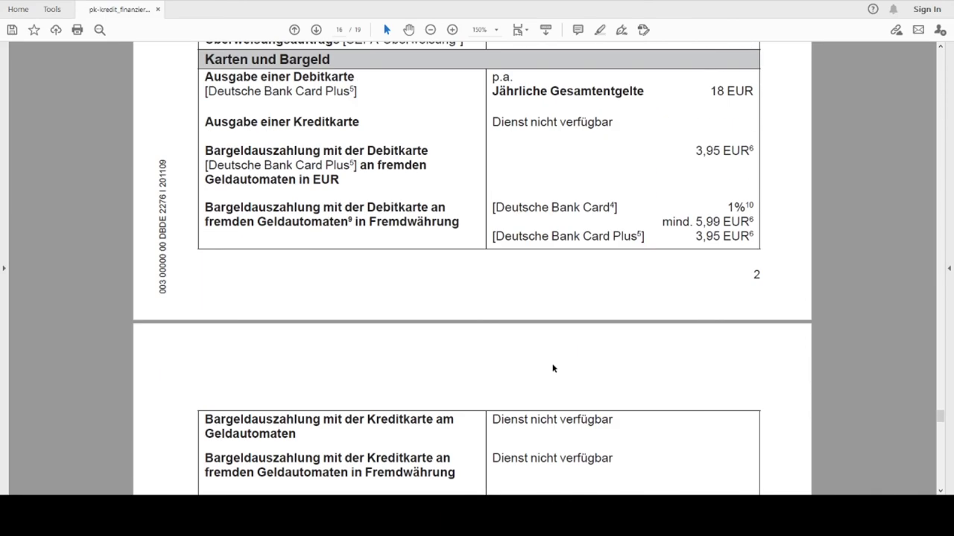
scroll(550, 381, down, 16)
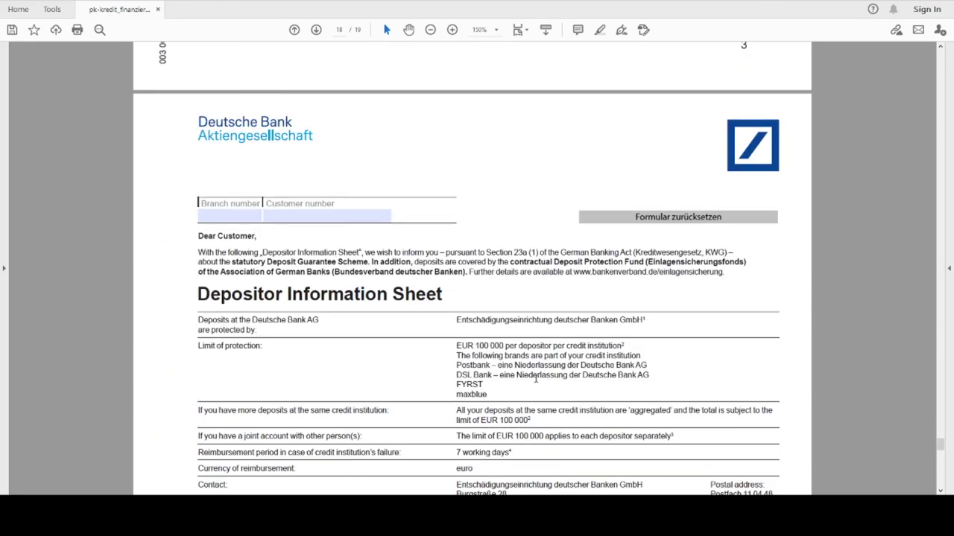